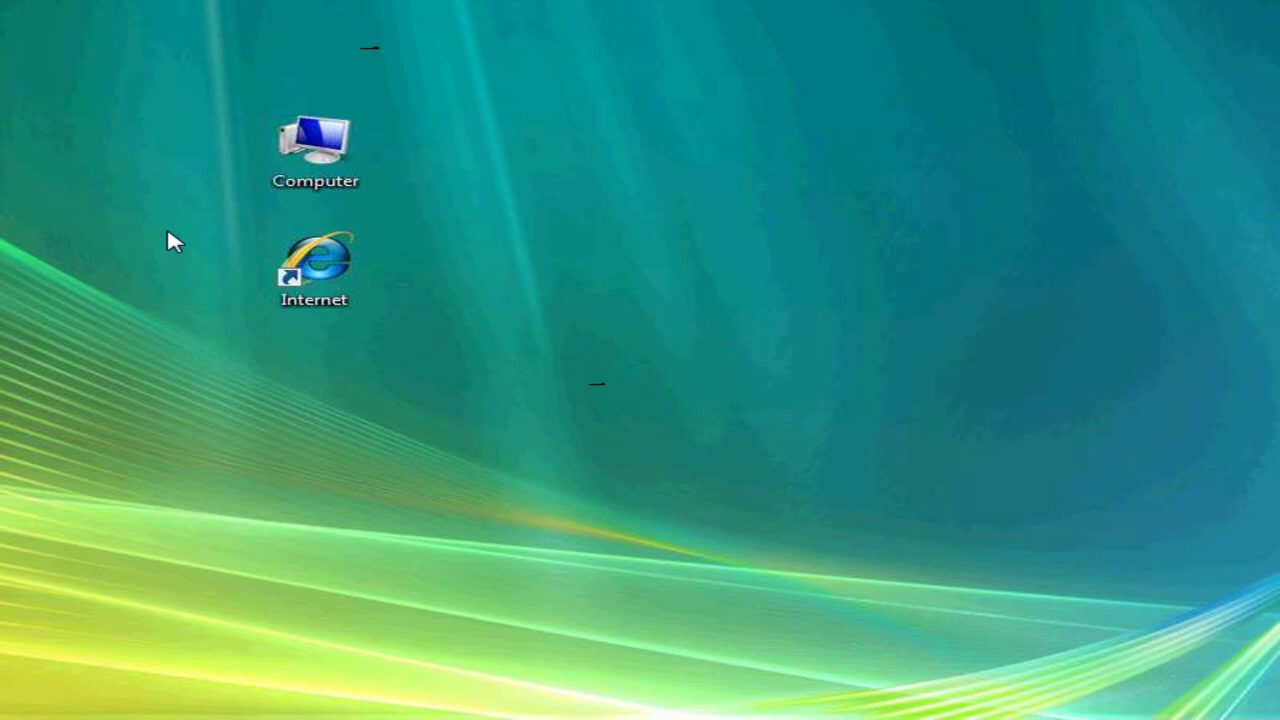
# Step: Open the Internet shortcut on the desktop and search Google for "cdburnerxp"
pyautogui.click(296, 254)
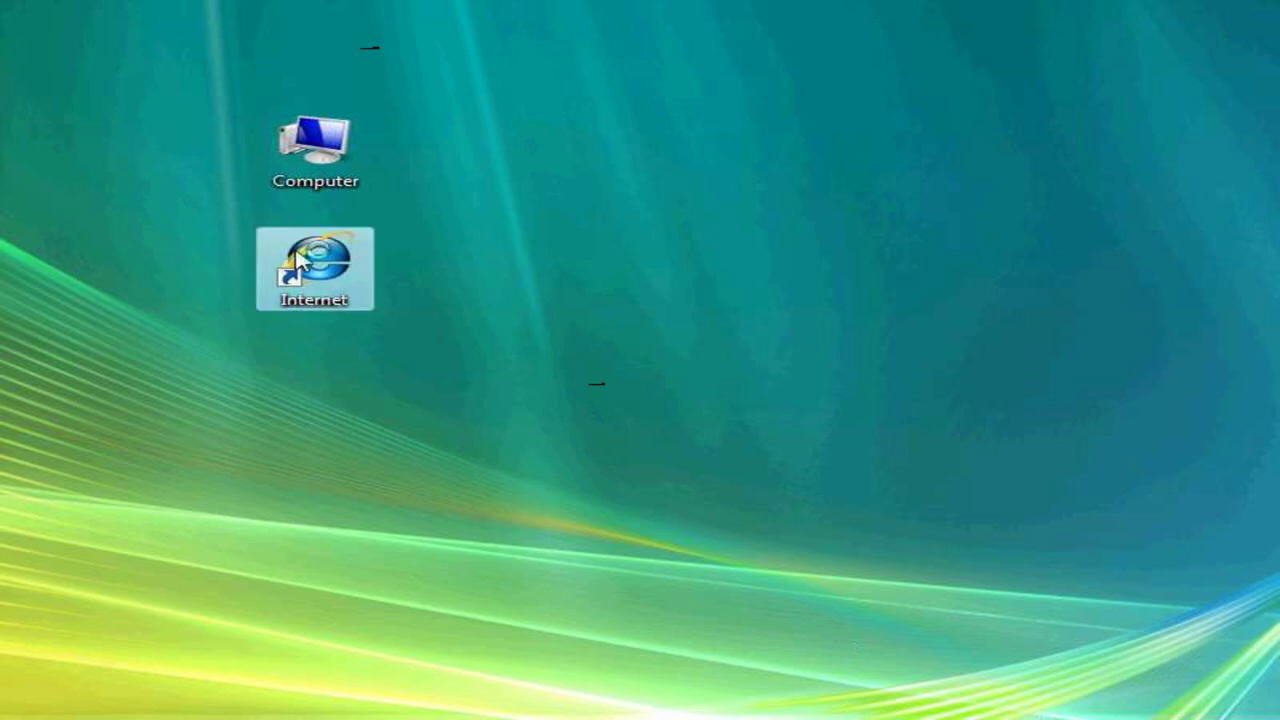
pyautogui.doubleClick(296, 254)
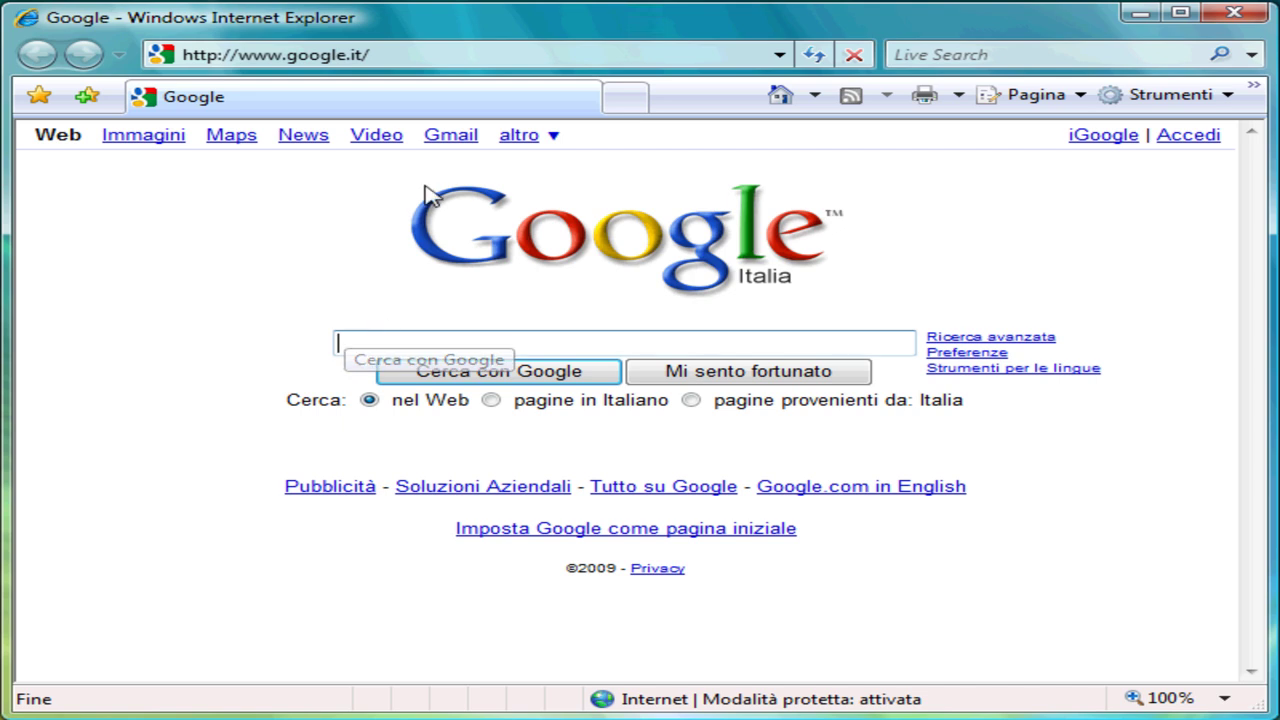
pyautogui.write('cdbu')
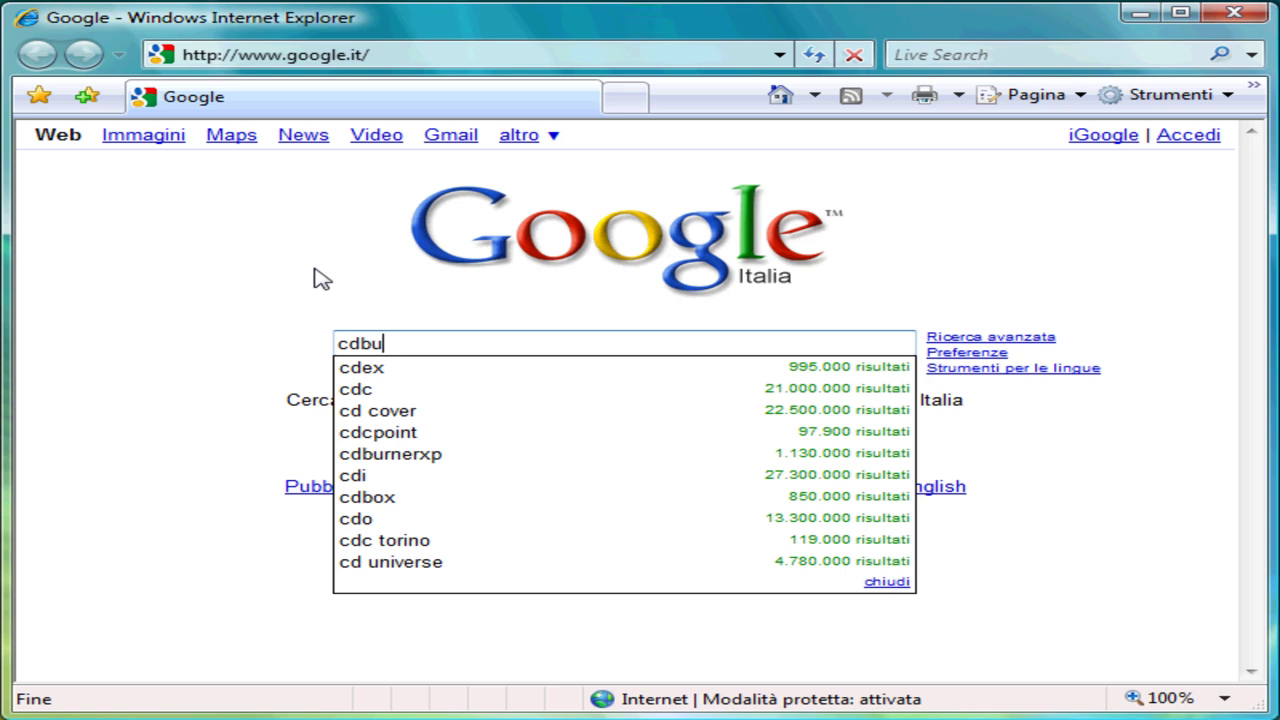
pyautogui.write('rne')
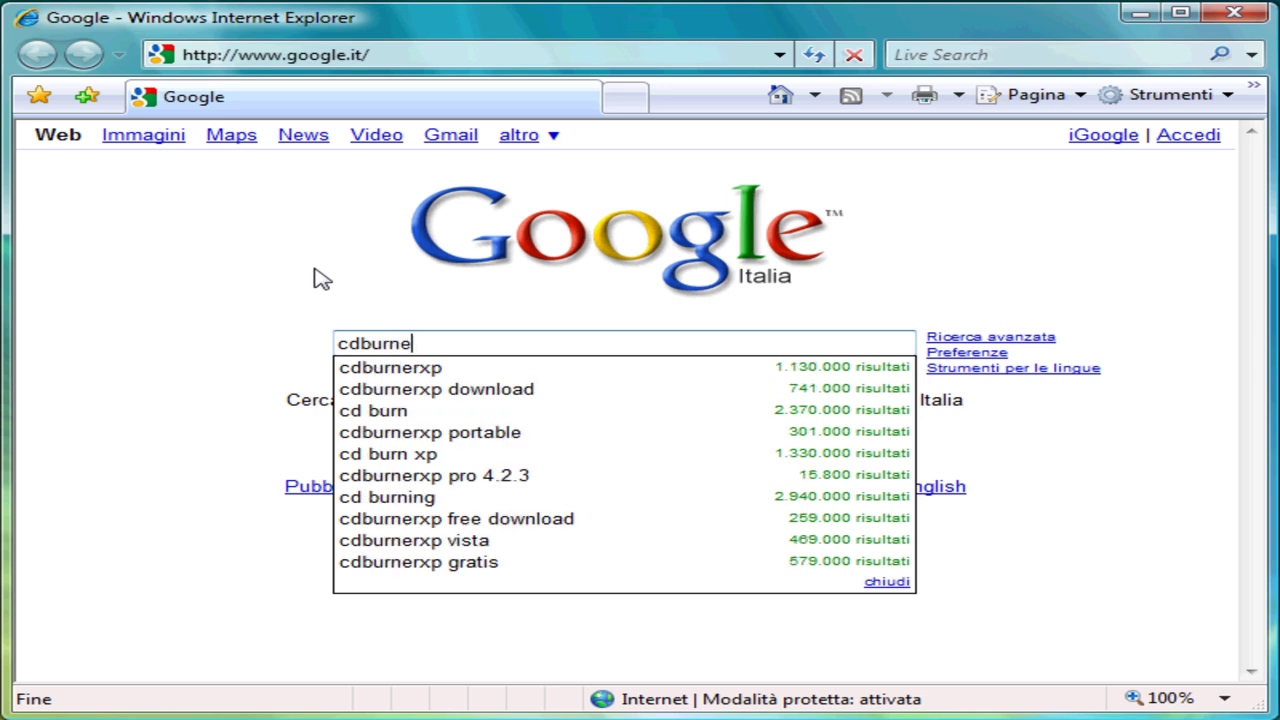
pyautogui.write('rxp')
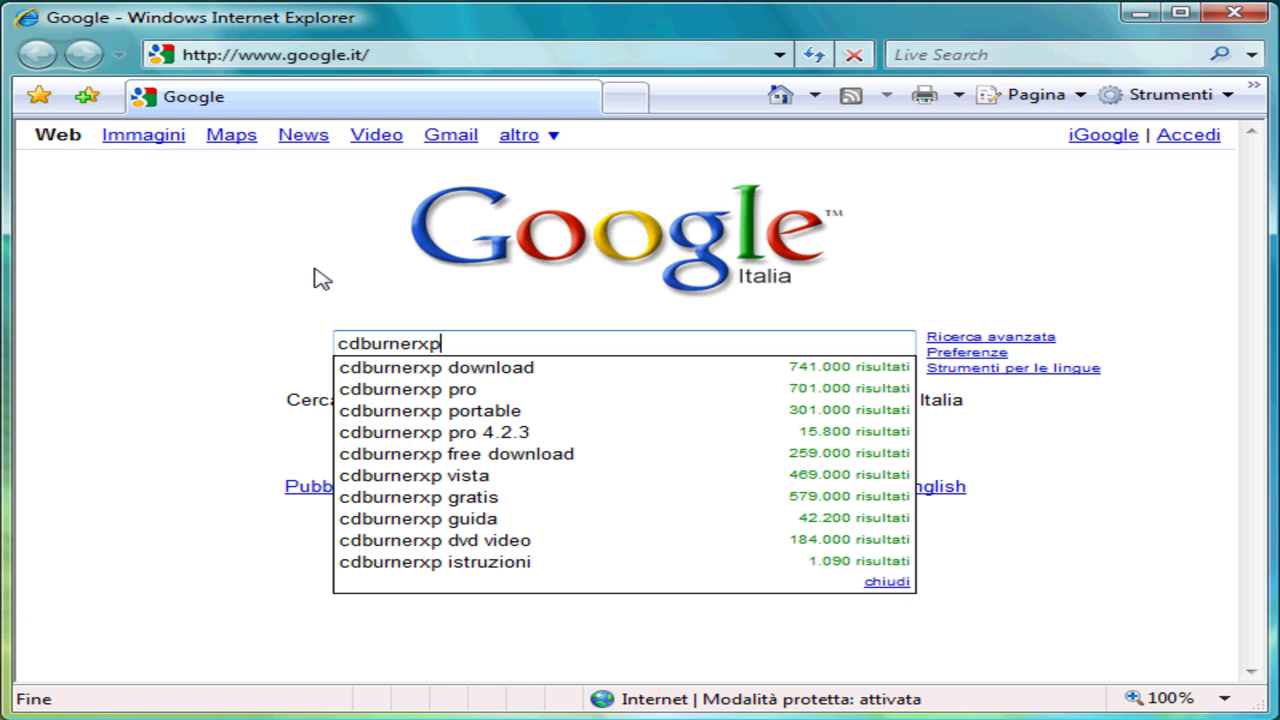
pyautogui.moveTo(338, 345); pyautogui.dragTo(451, 349)
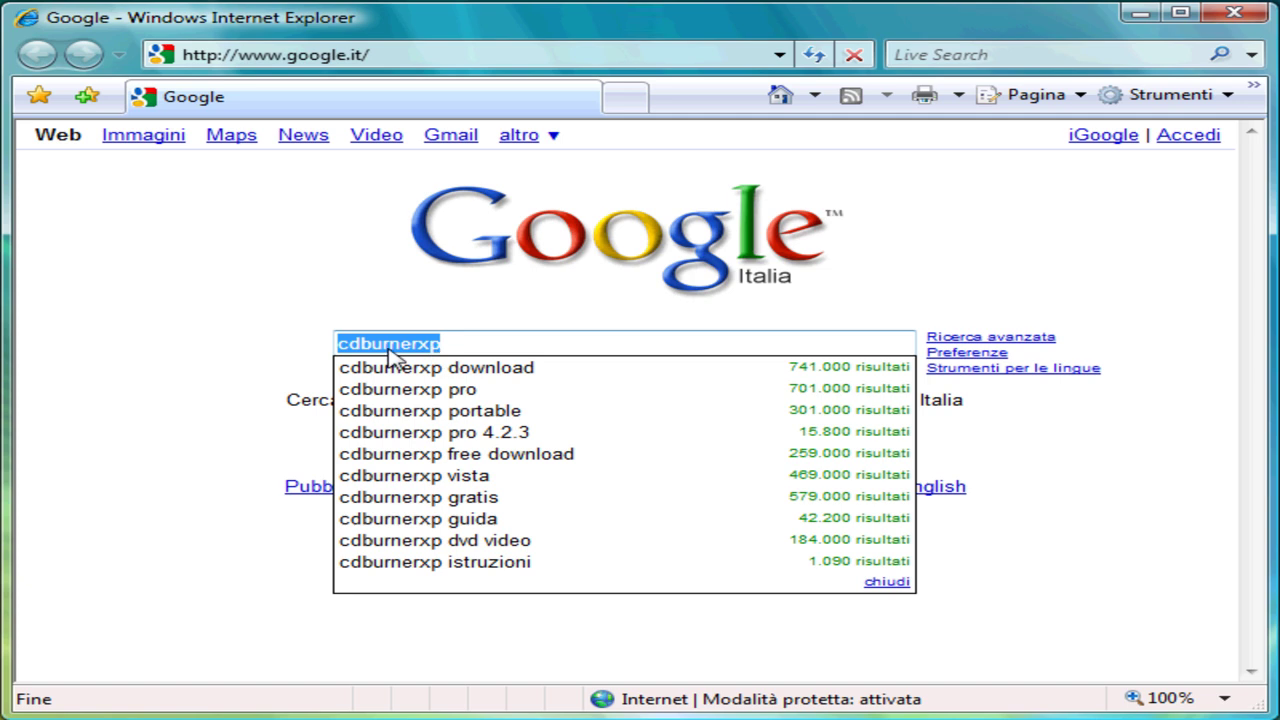
pyautogui.click(506, 342)
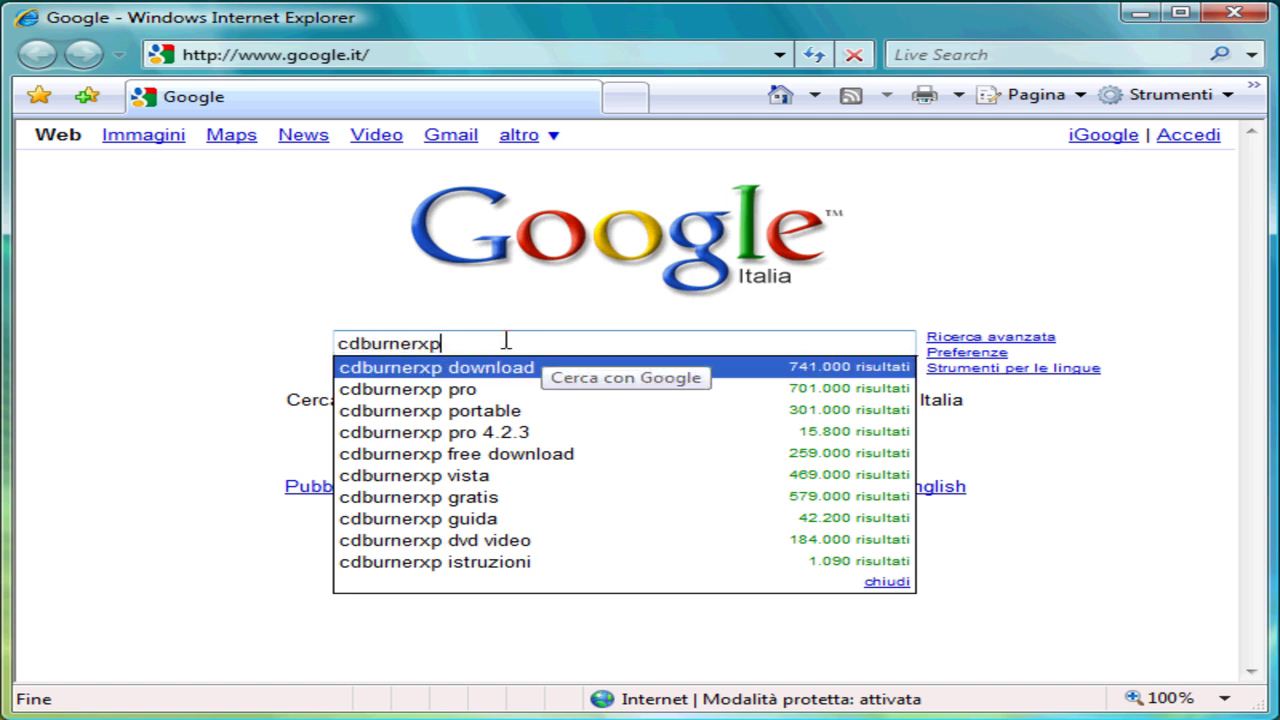
pyautogui.press('Return')
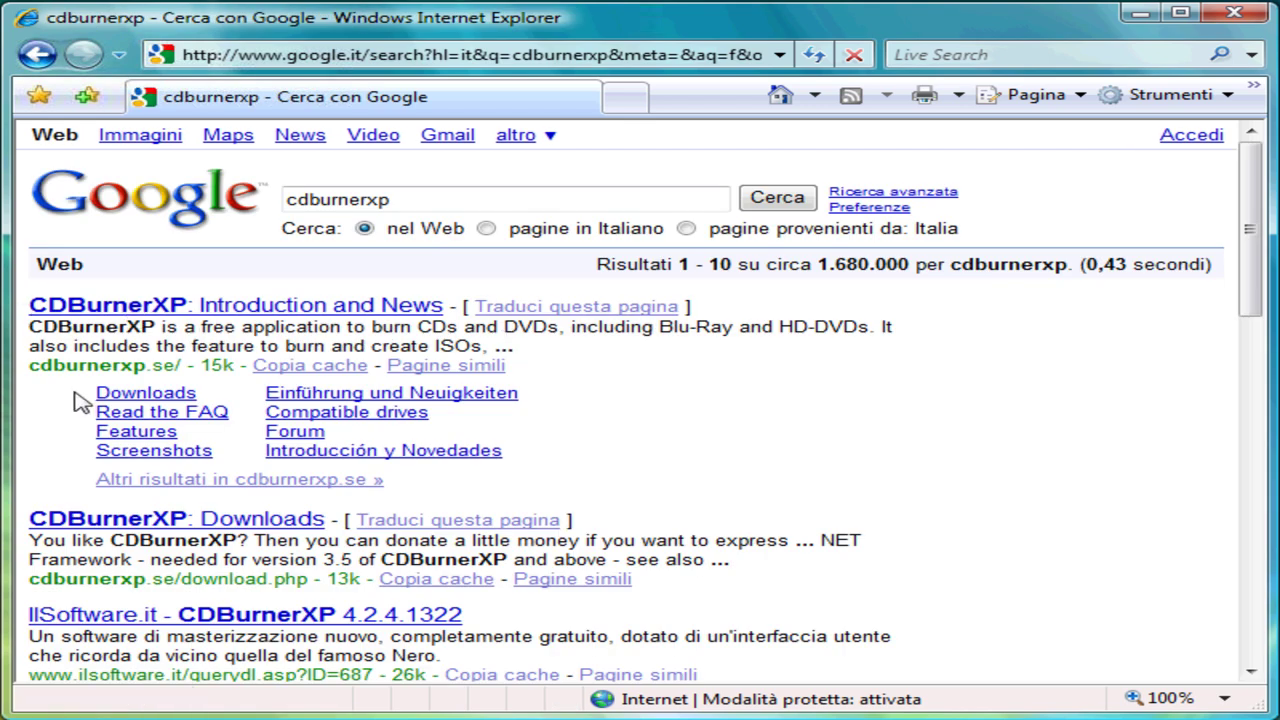
# Step: Open the official cdburnerxp.se website from the first search result and go to its Download page
pyautogui.moveTo(37, 366); pyautogui.dragTo(172, 370)
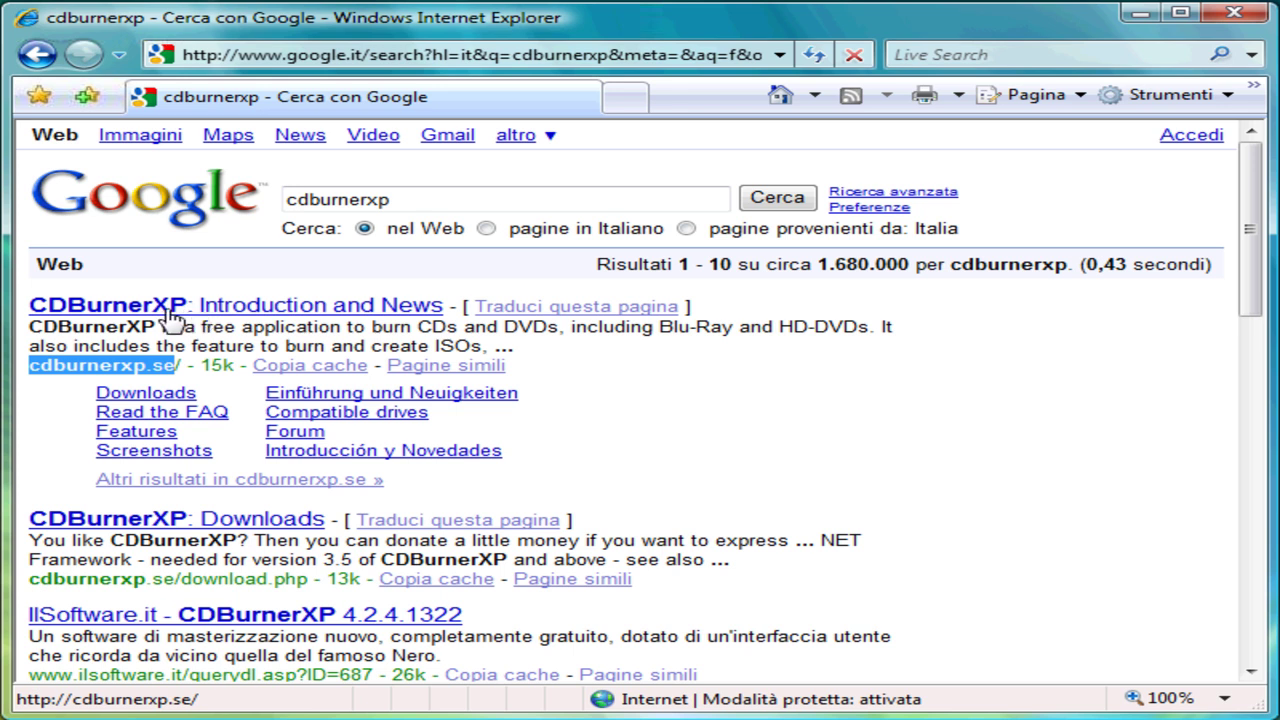
pyautogui.click(243, 312)
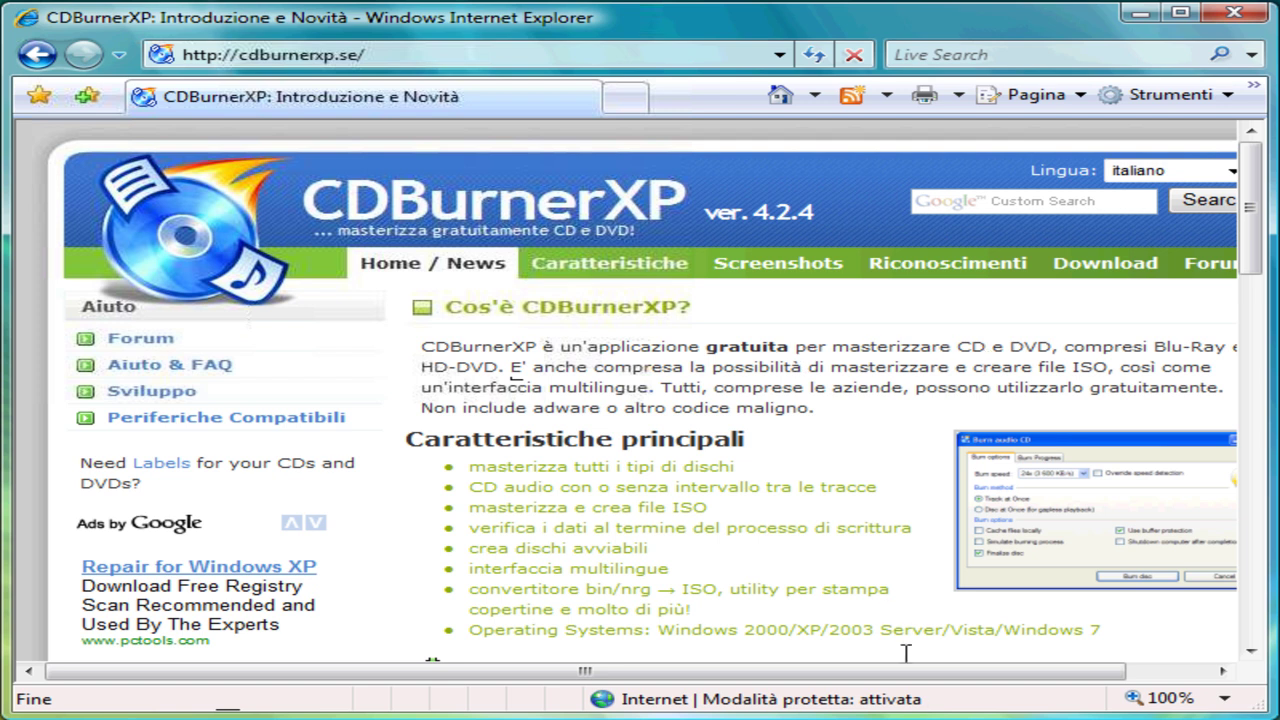
pyautogui.moveTo(921, 677); pyautogui.dragTo(991, 680)
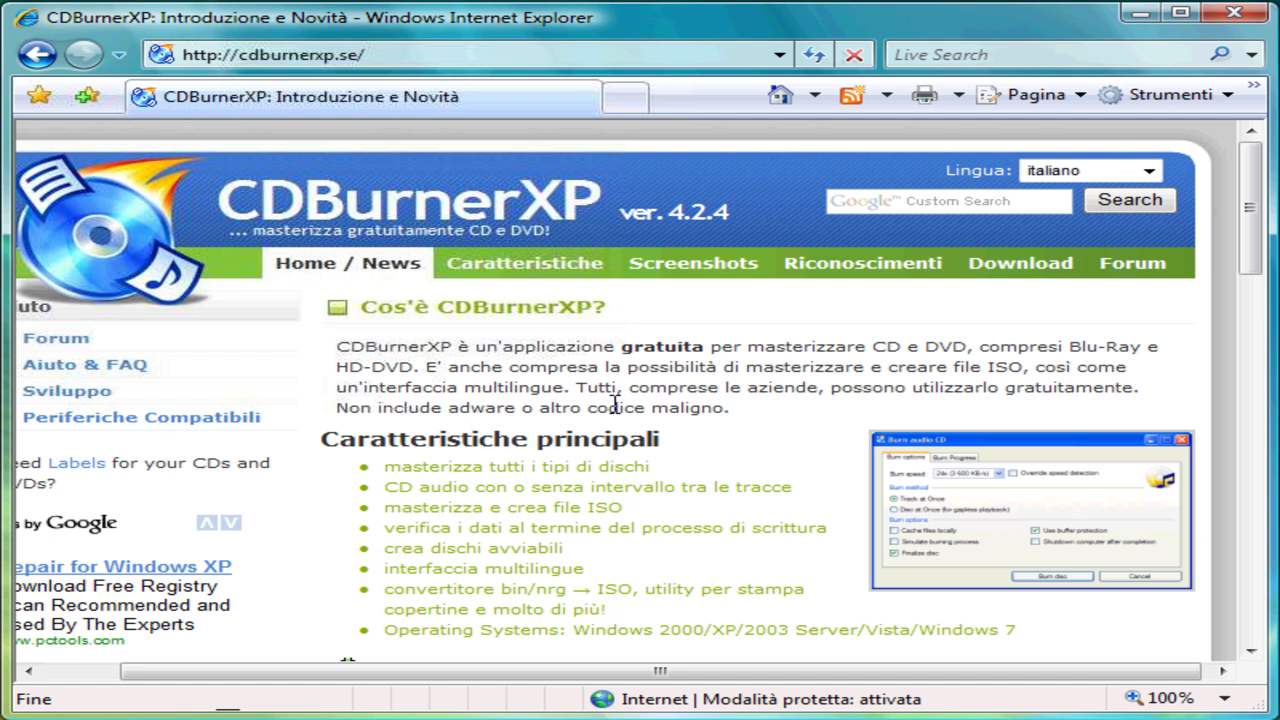
pyautogui.click(1030, 274)
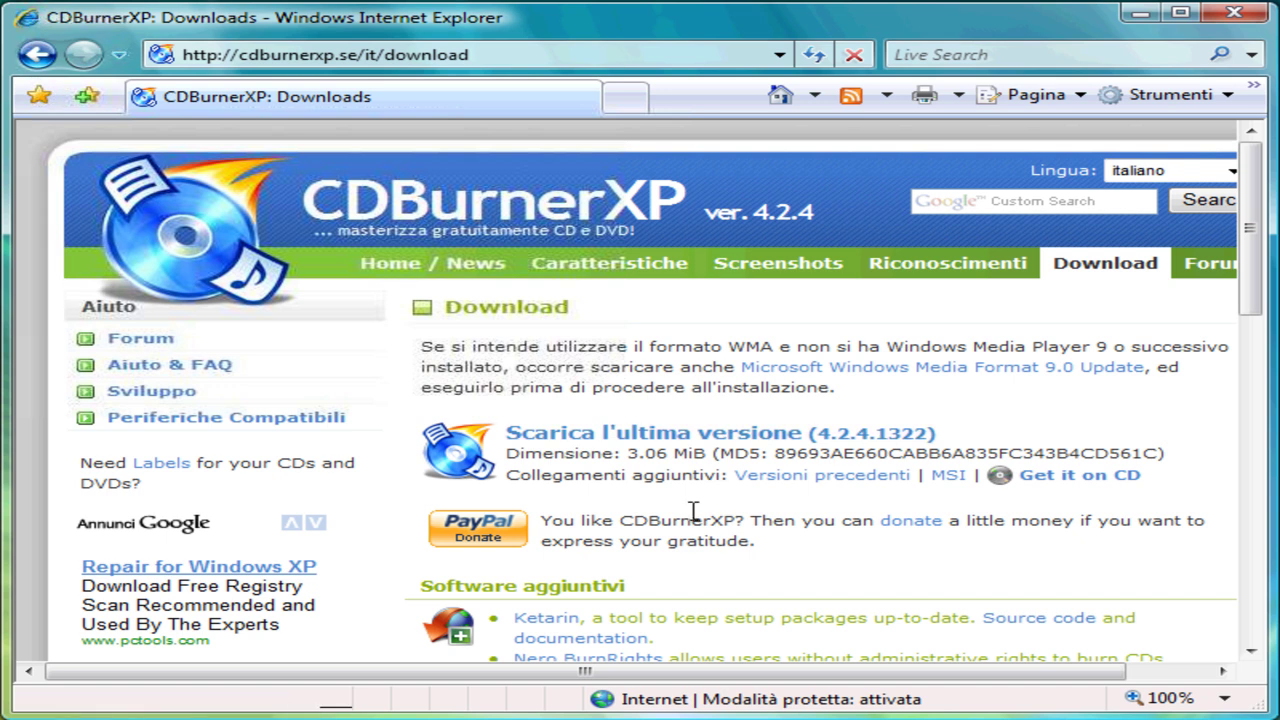
# Step: Try to download the latest CDBurnerXP version (4.2.4.1322), saving cdbxp_setup_4.2.4.1322.exe to the Desktop
pyautogui.click(640, 443)
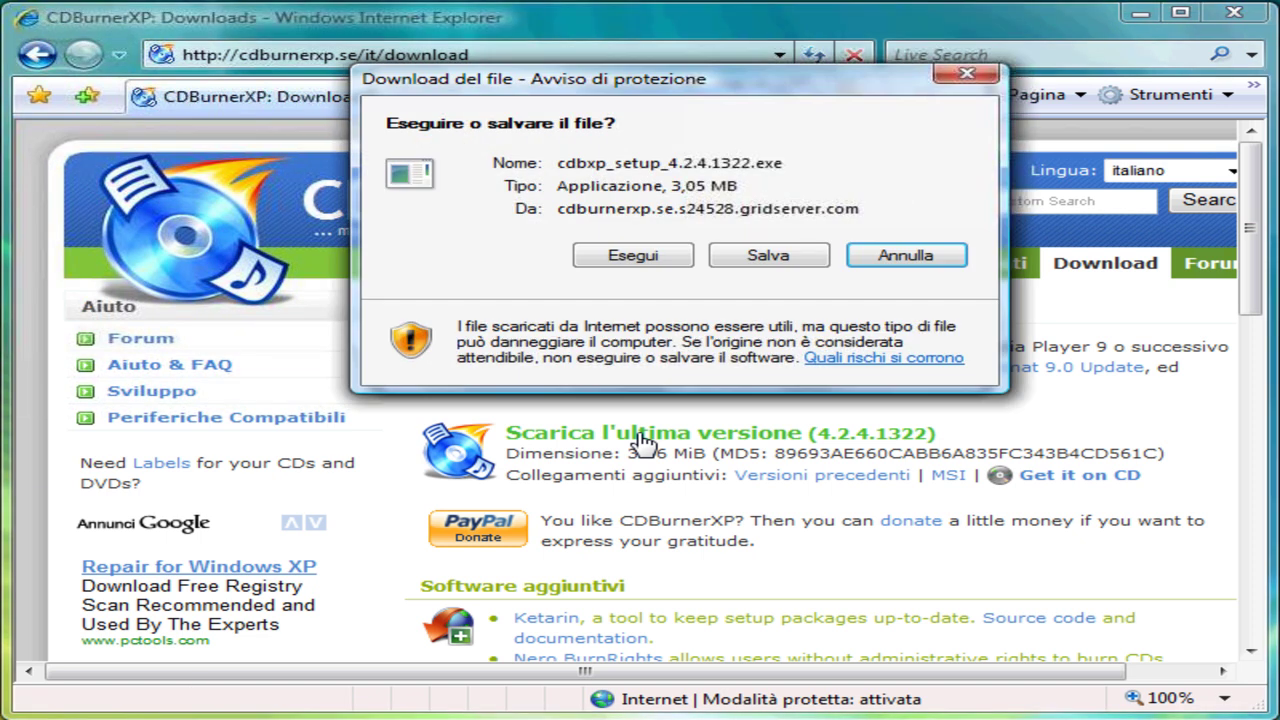
pyautogui.moveTo(548, 90); pyautogui.dragTo(462, 250)
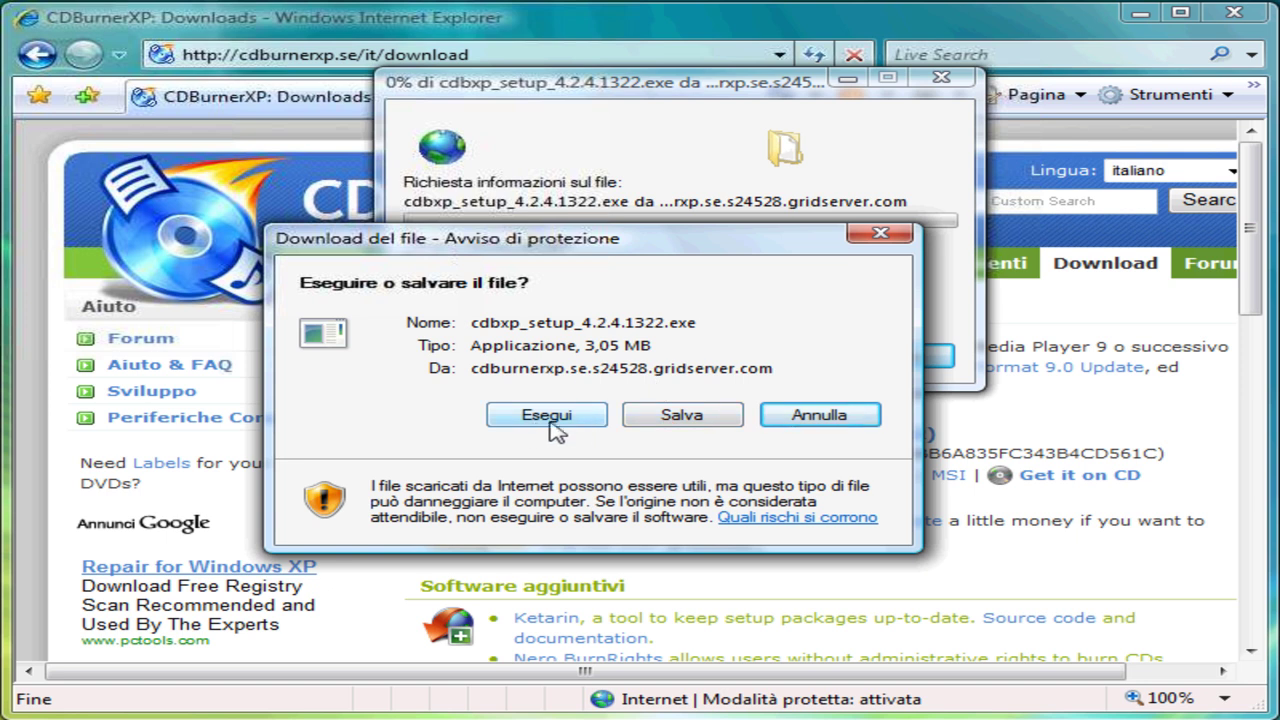
pyautogui.click(697, 420)
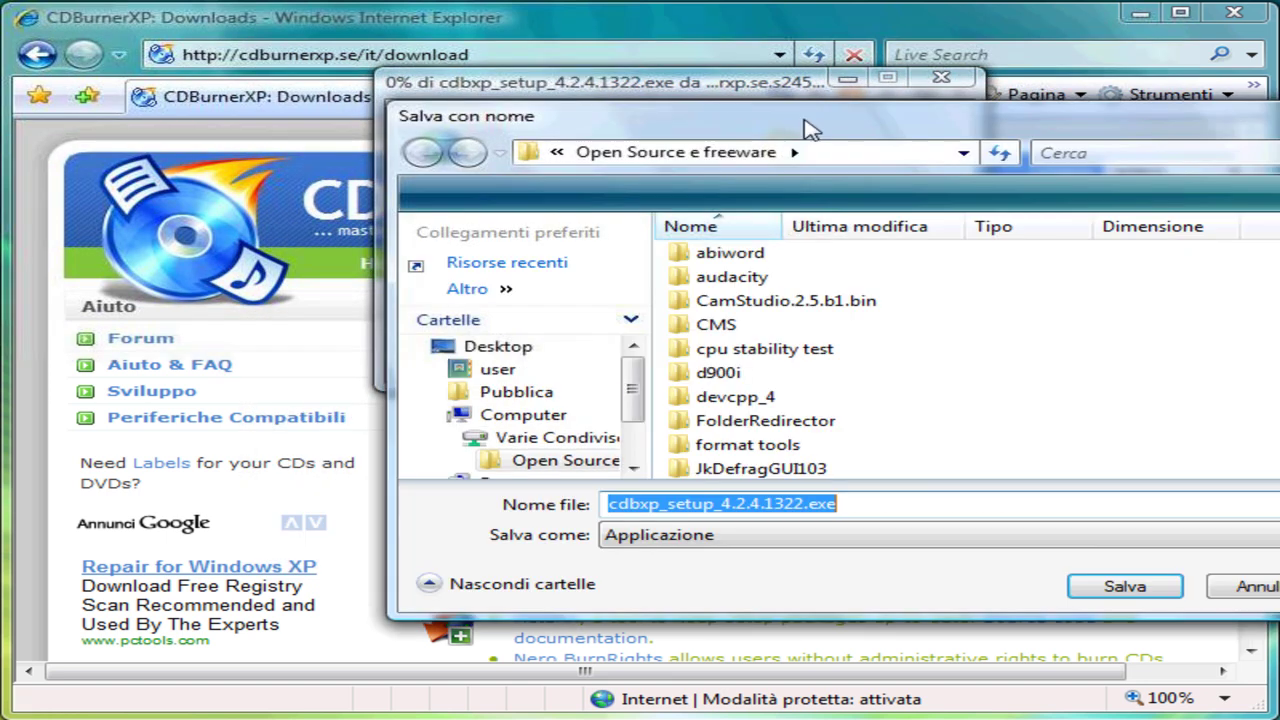
pyautogui.moveTo(818, 116); pyautogui.dragTo(591, 152)
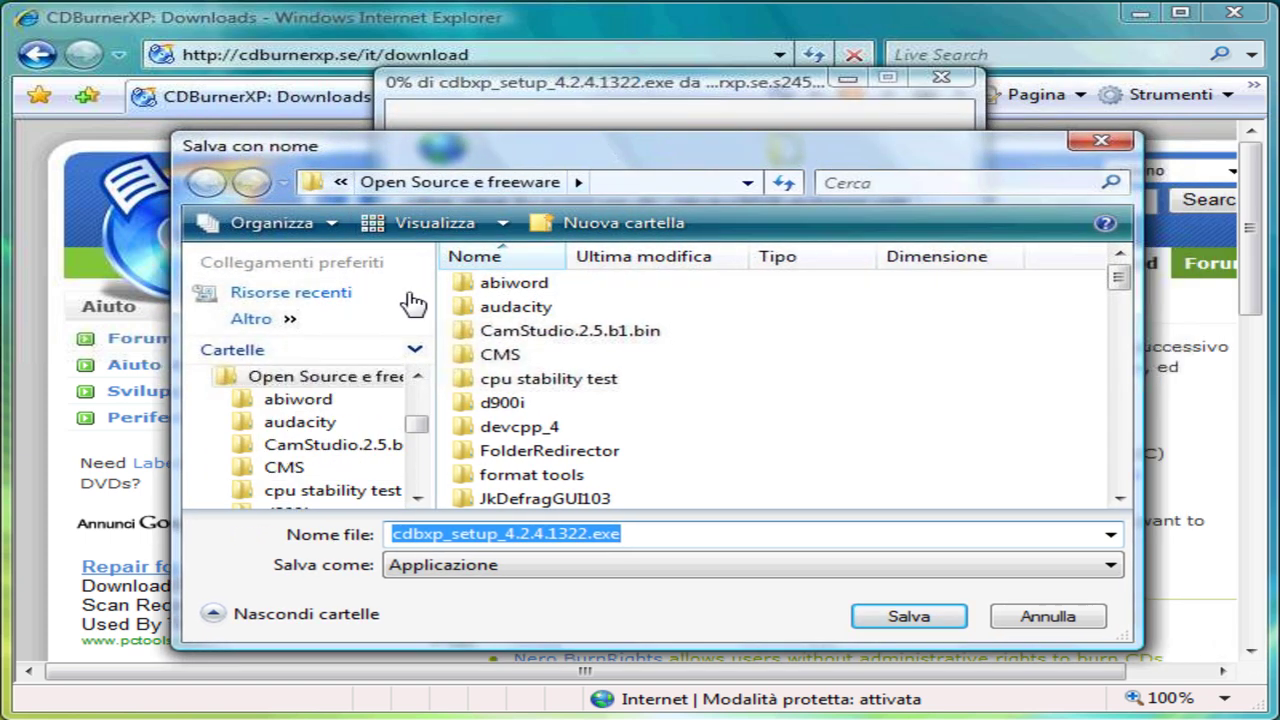
pyautogui.moveTo(418, 377); pyautogui.dragTo(418, 377)
pyautogui.click(418, 378)
pyautogui.scroll(3, 424, 405)
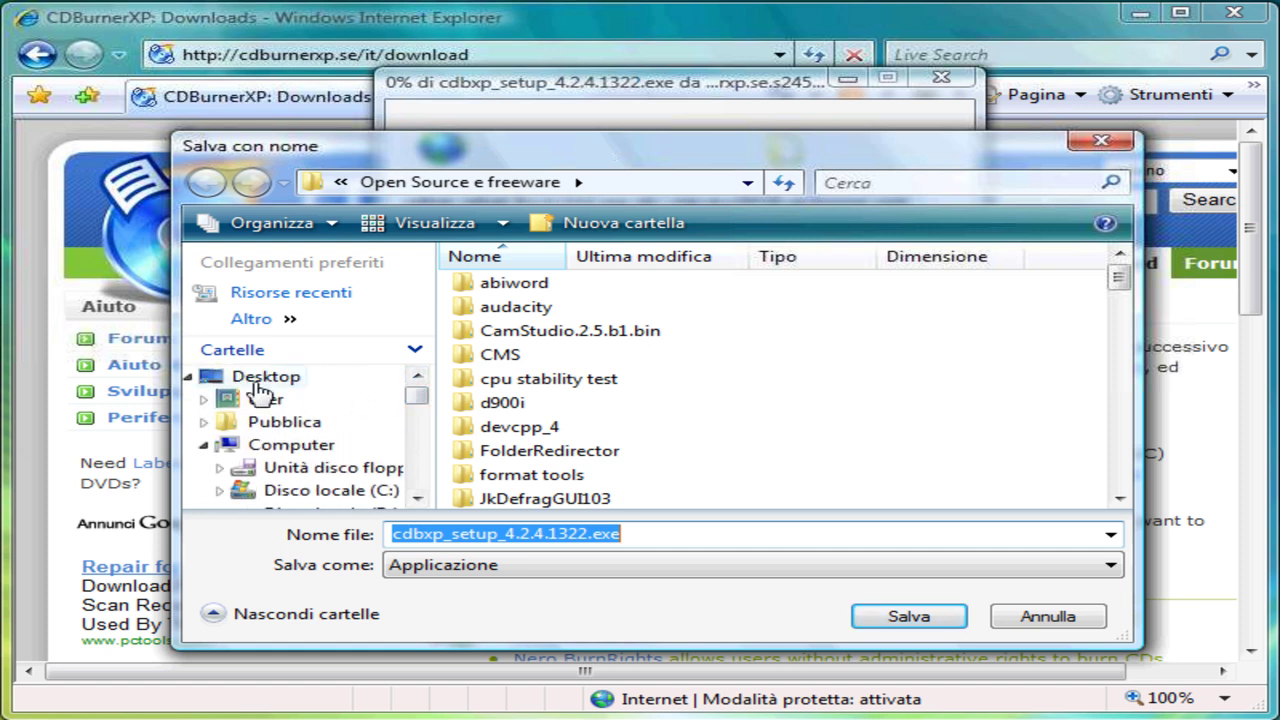
pyautogui.click(272, 379)
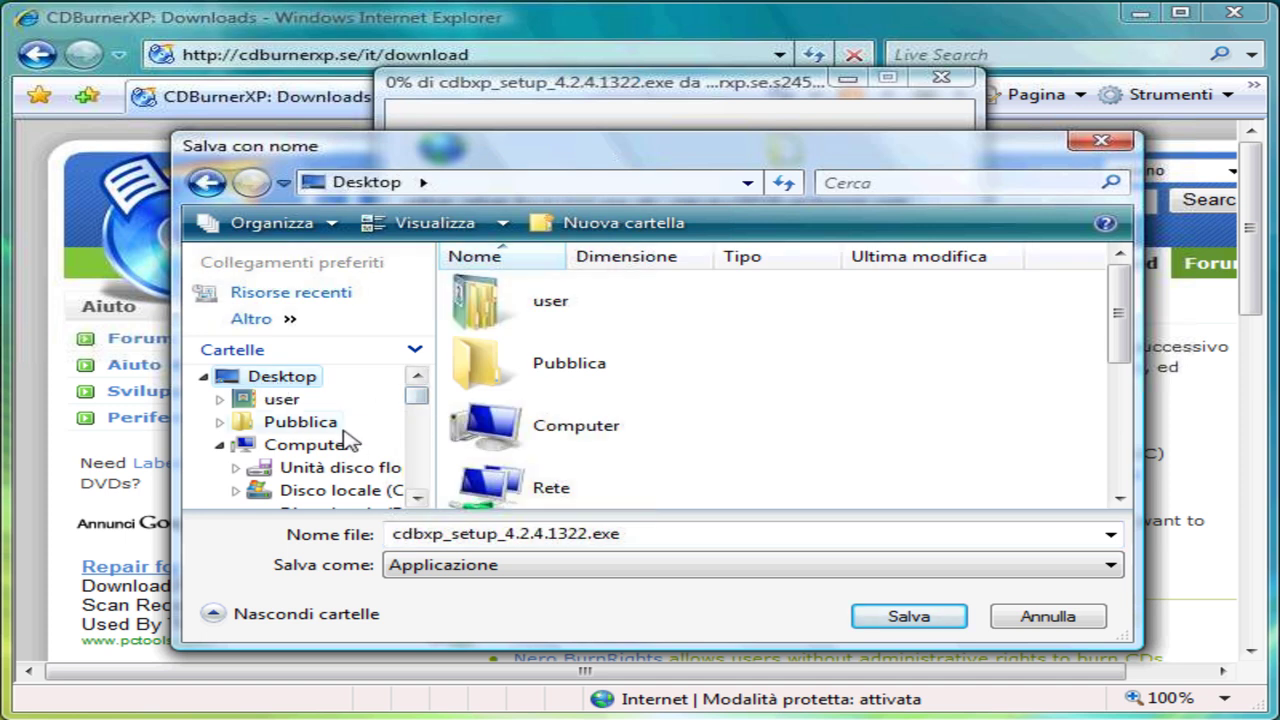
pyautogui.click(900, 618)
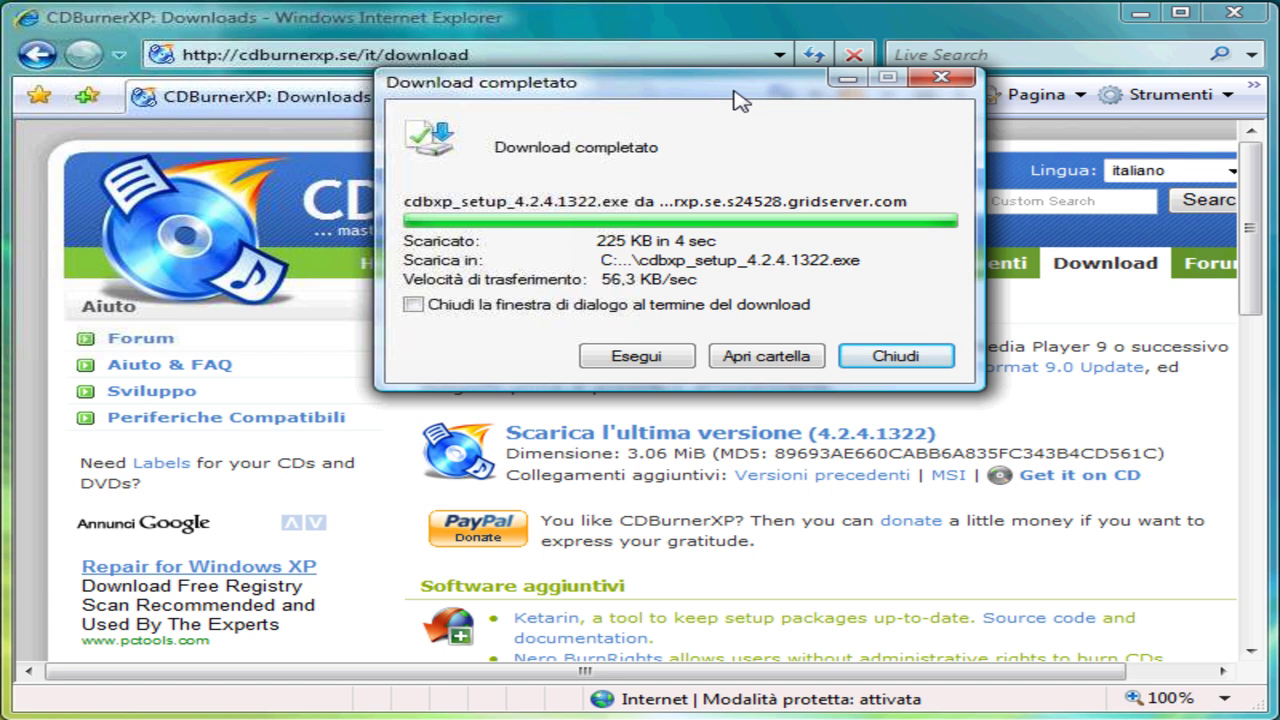
pyautogui.click(875, 355)
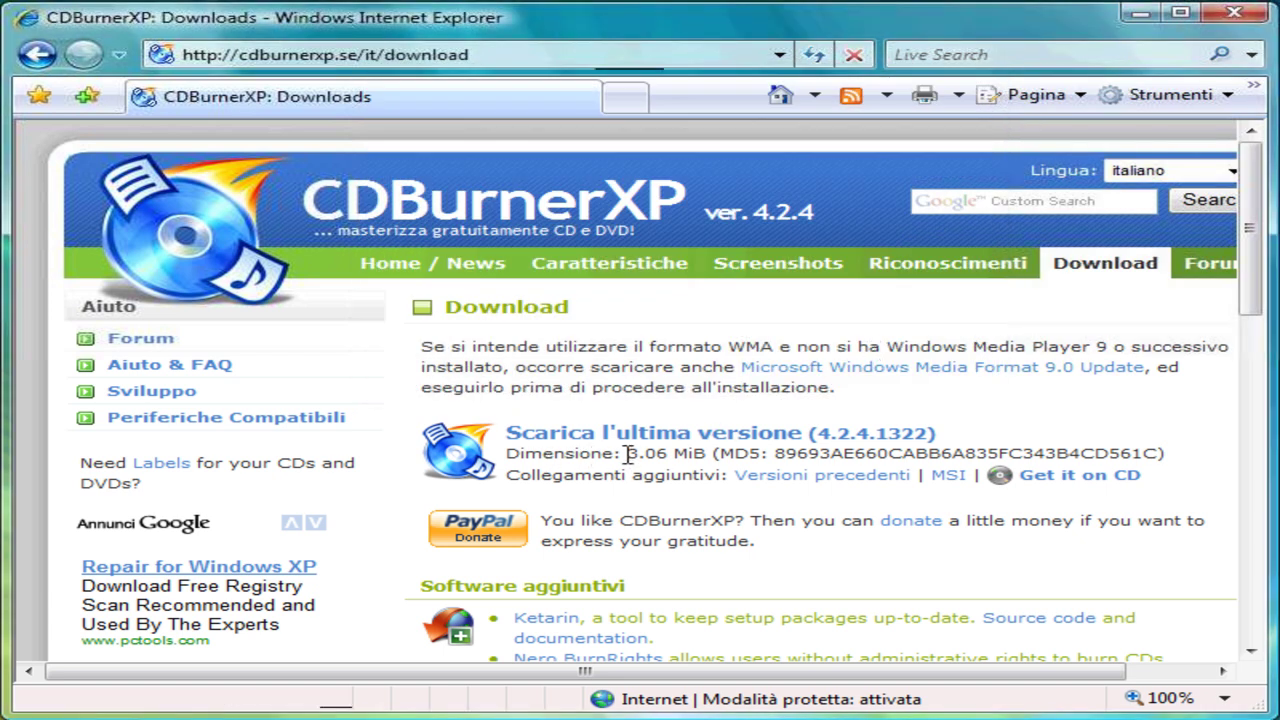
# Step: Check the file size listed for the latest CDBurnerXP version on the Download page
pyautogui.moveTo(629, 456); pyautogui.dragTo(651, 456)
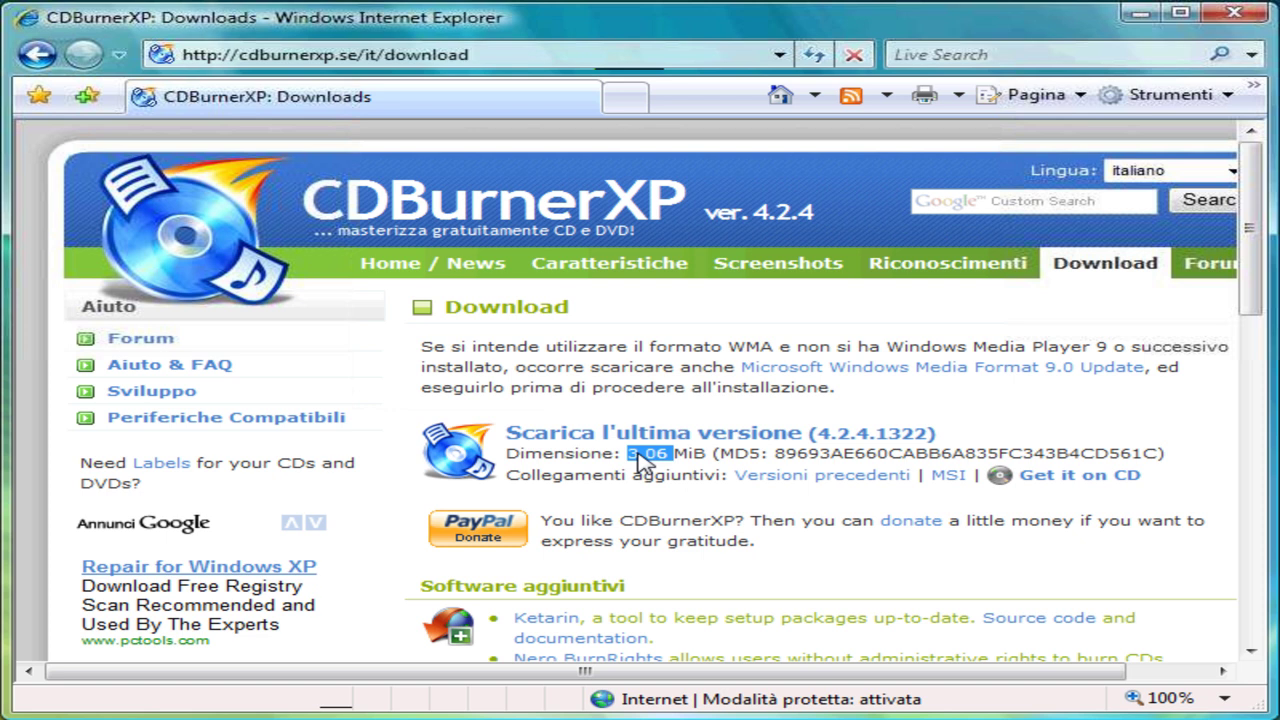
pyautogui.click(643, 452)
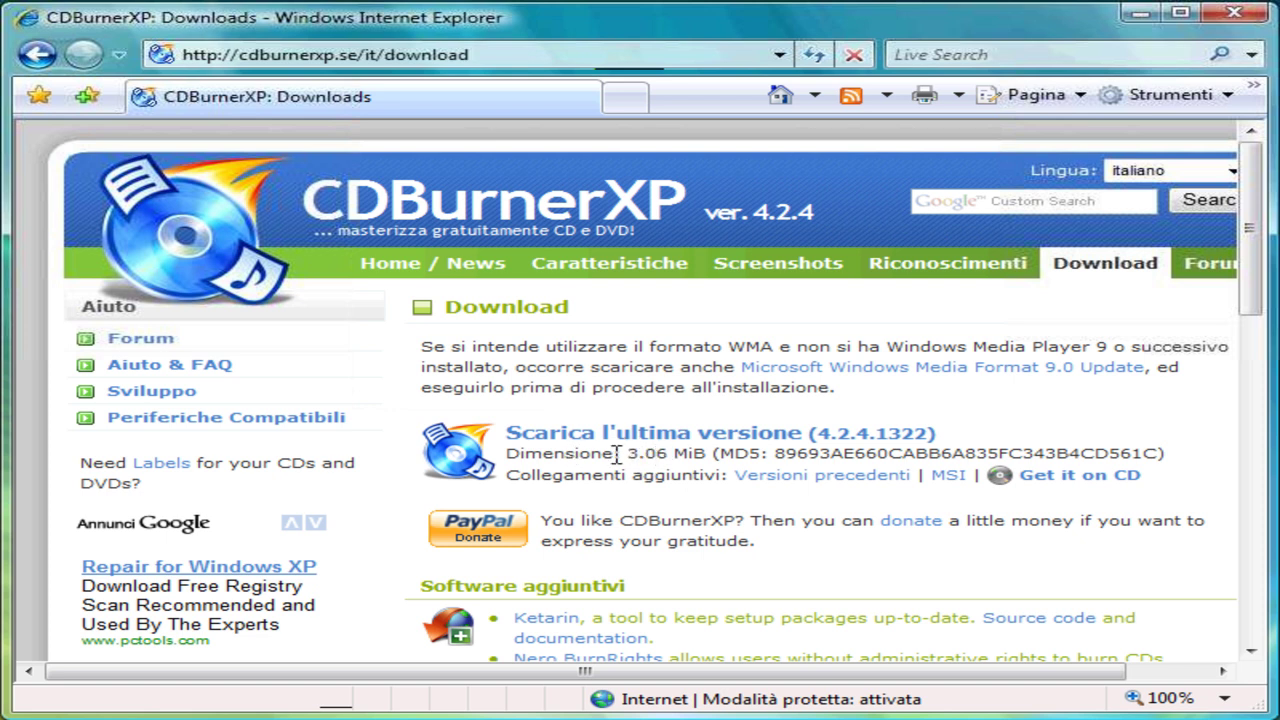
pyautogui.moveTo(628, 453); pyautogui.dragTo(665, 459)
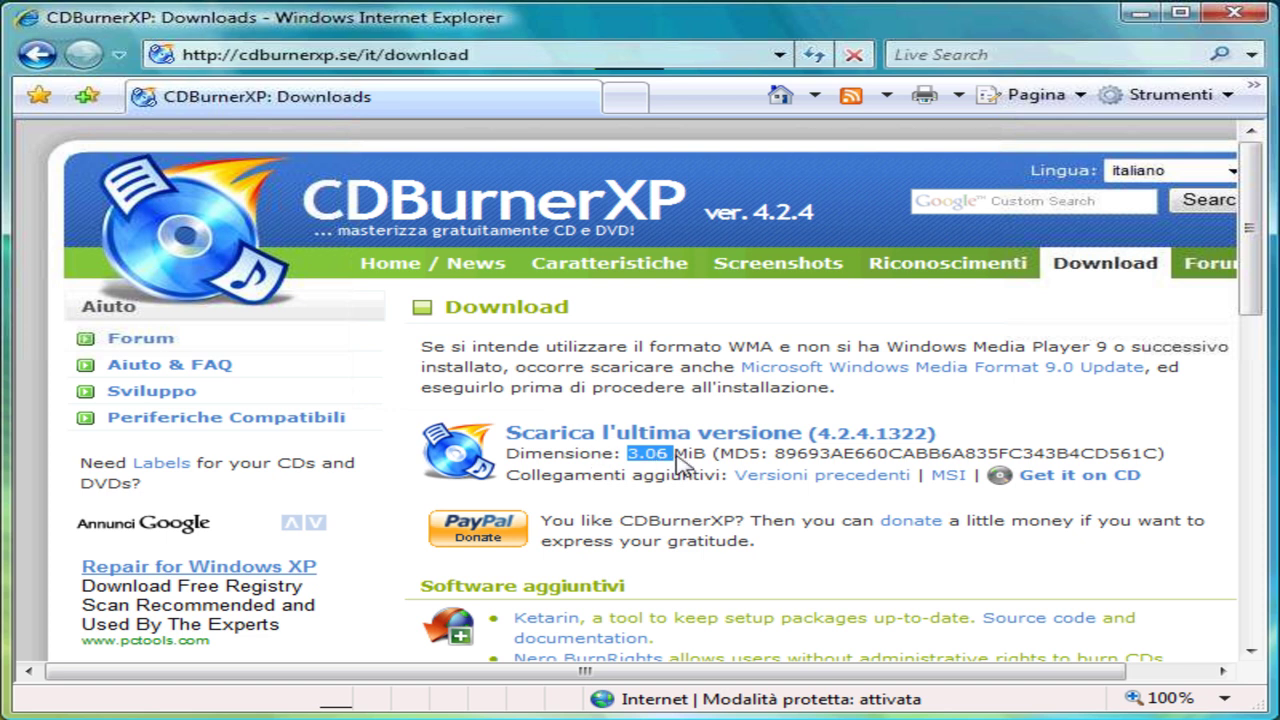
# Step: Download the latest CDBurnerXP version again, replacing the existing cdbxp_setup_4.2.4.1322.exe on the Desktop, and dismiss the finished download
pyautogui.click(634, 443)
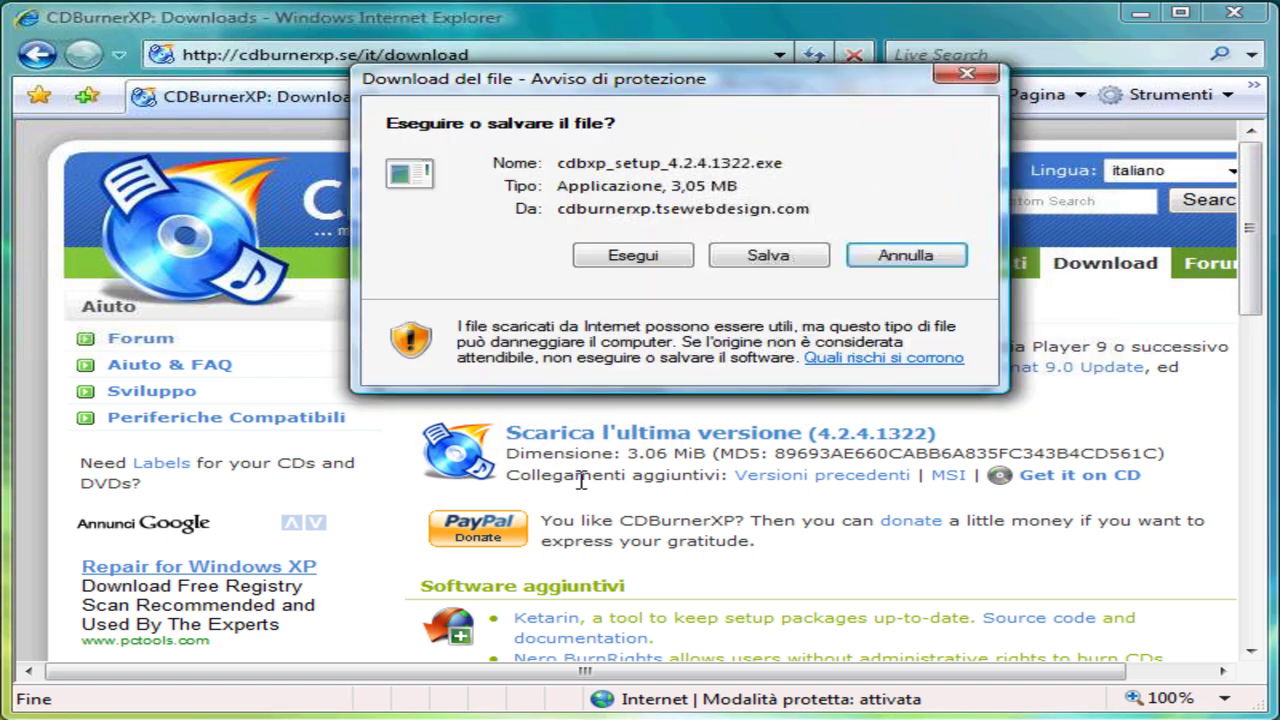
pyautogui.click(760, 258)
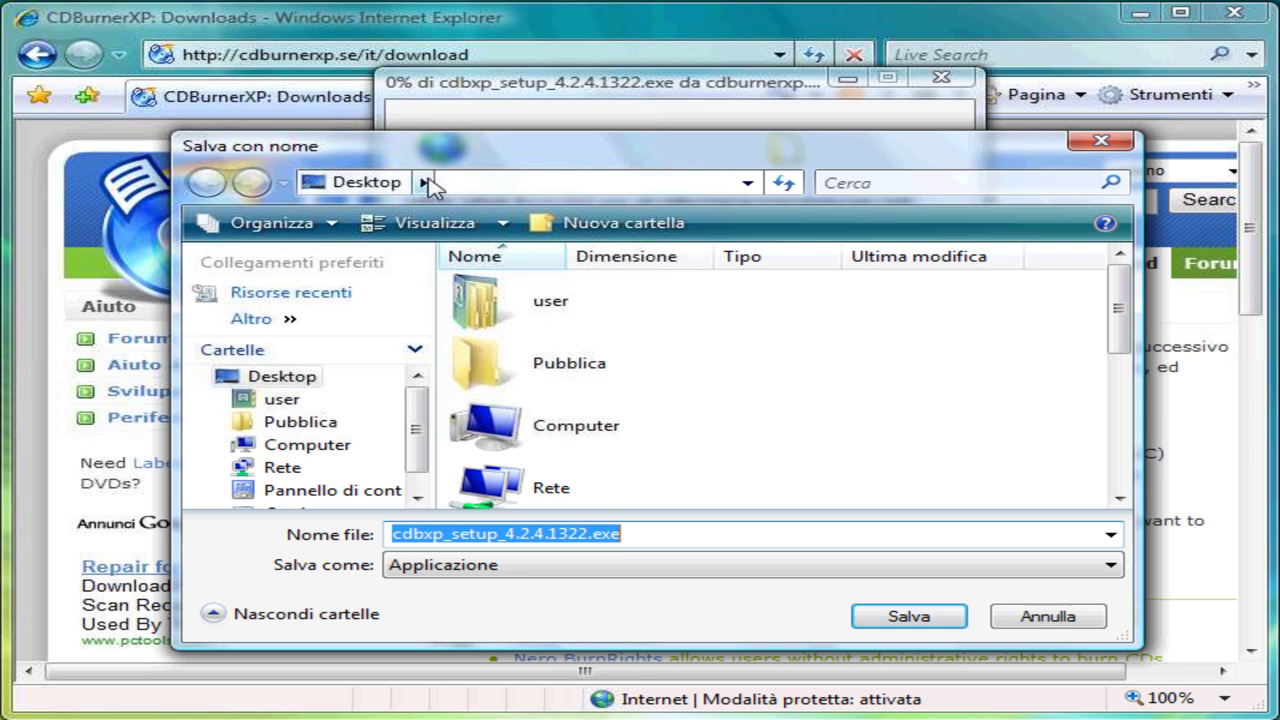
pyautogui.click(884, 622)
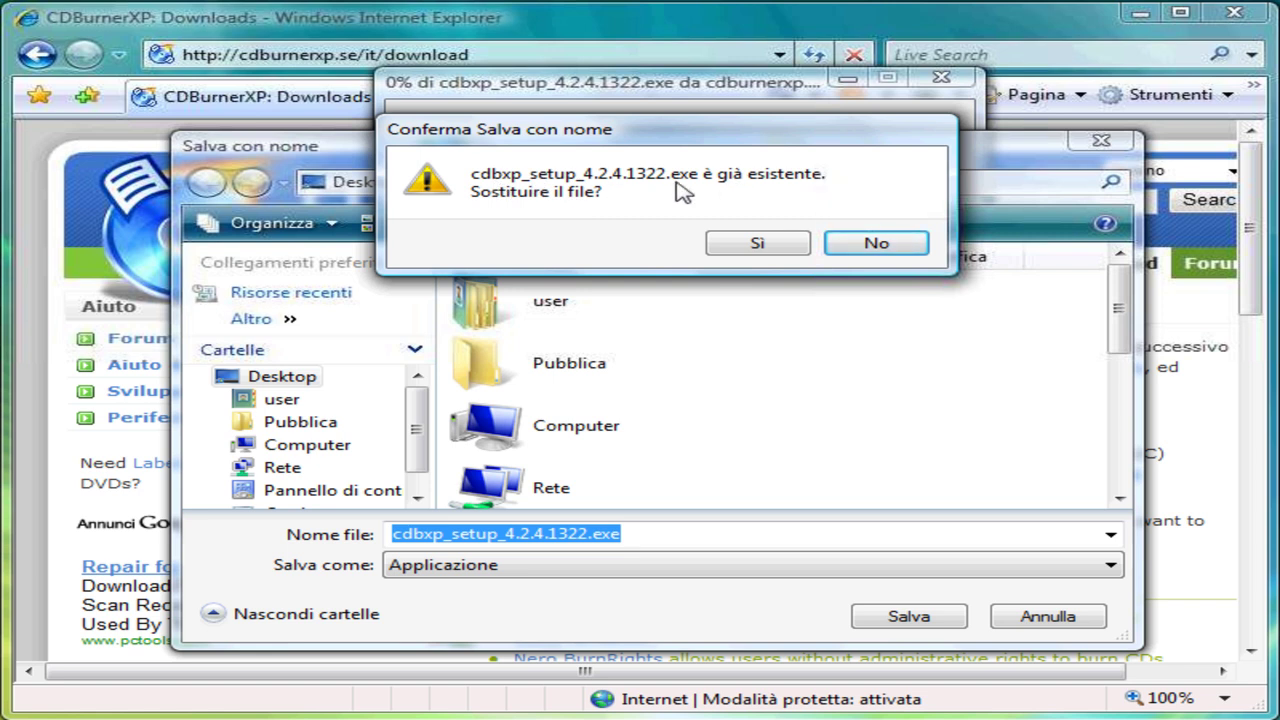
pyautogui.click(745, 247)
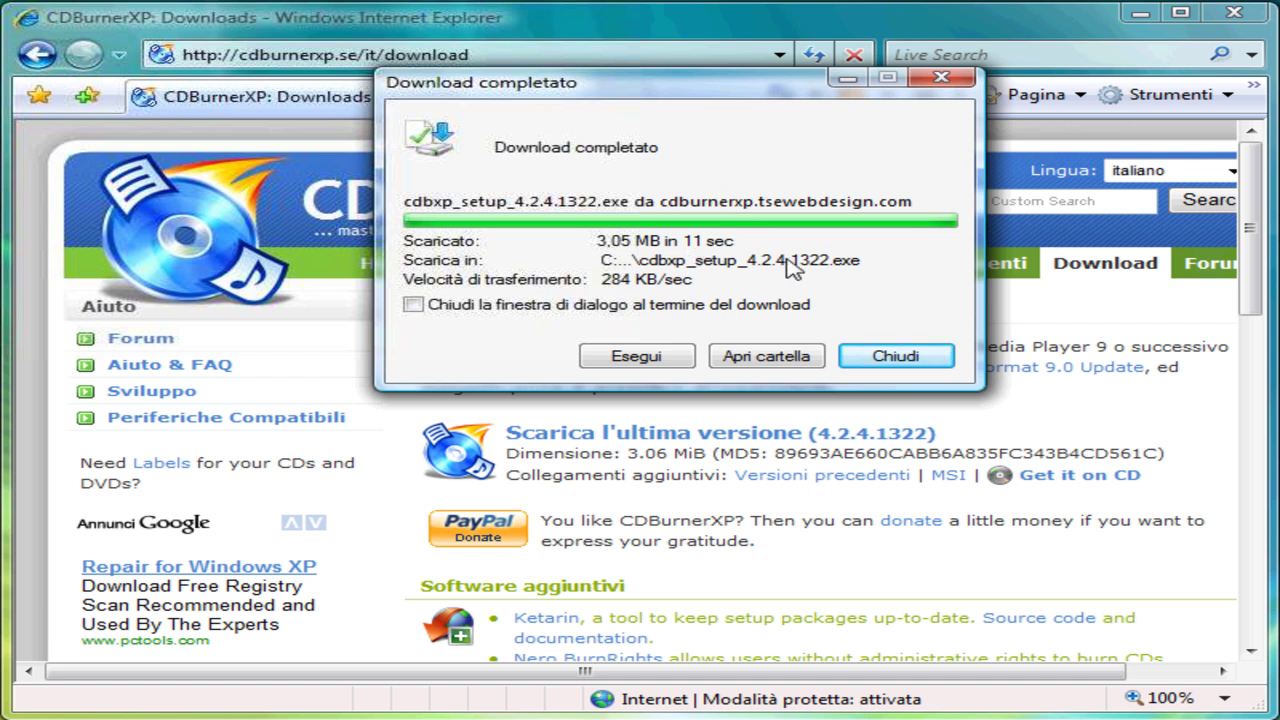
pyautogui.click(898, 357)
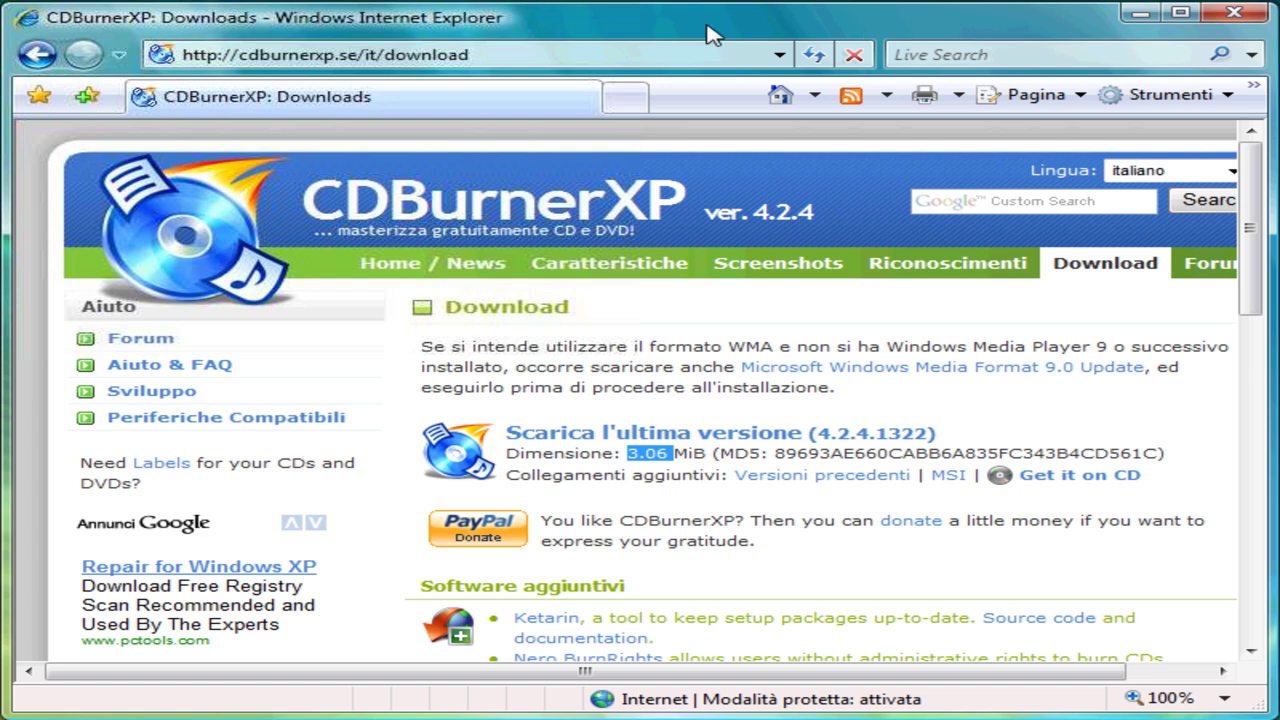
# Step: Close the browser and move the cdbxp_setup_4.2.4.1322.exe icon to the free desktop area beside the Internet shortcut
pyautogui.click(1233, 14)
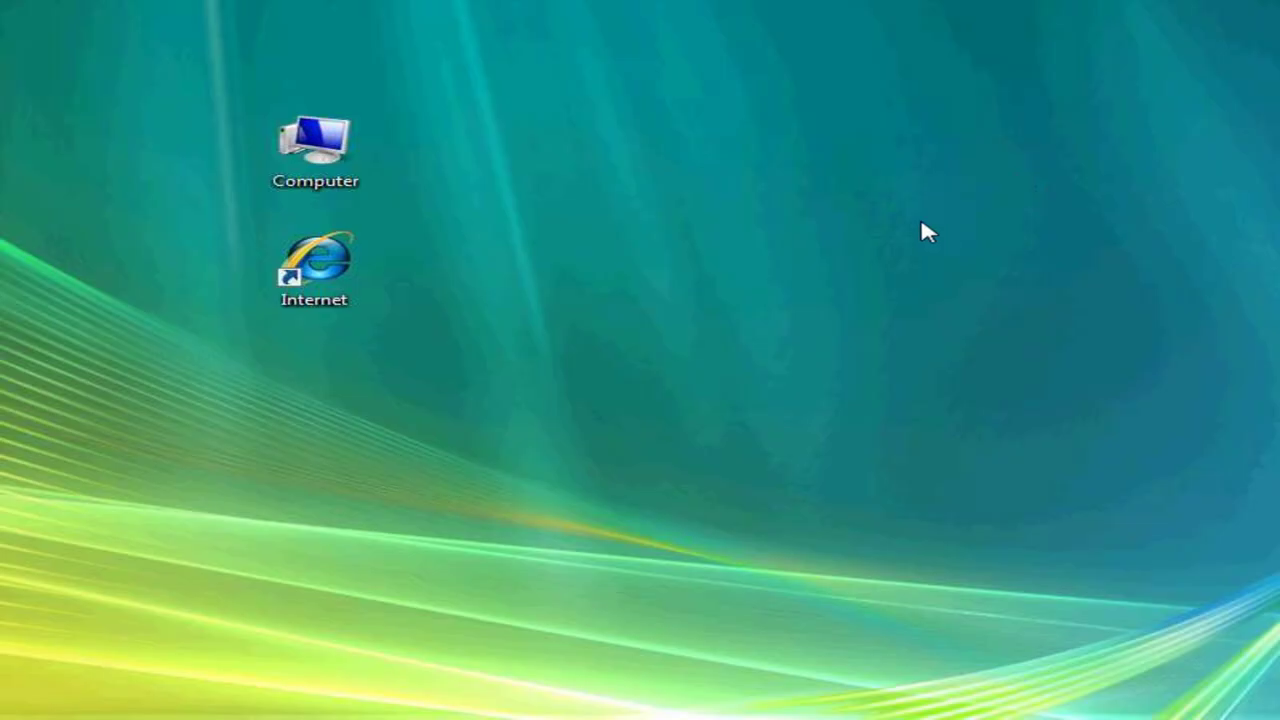
pyautogui.moveTo(360, 30); pyautogui.dragTo(640, 245)
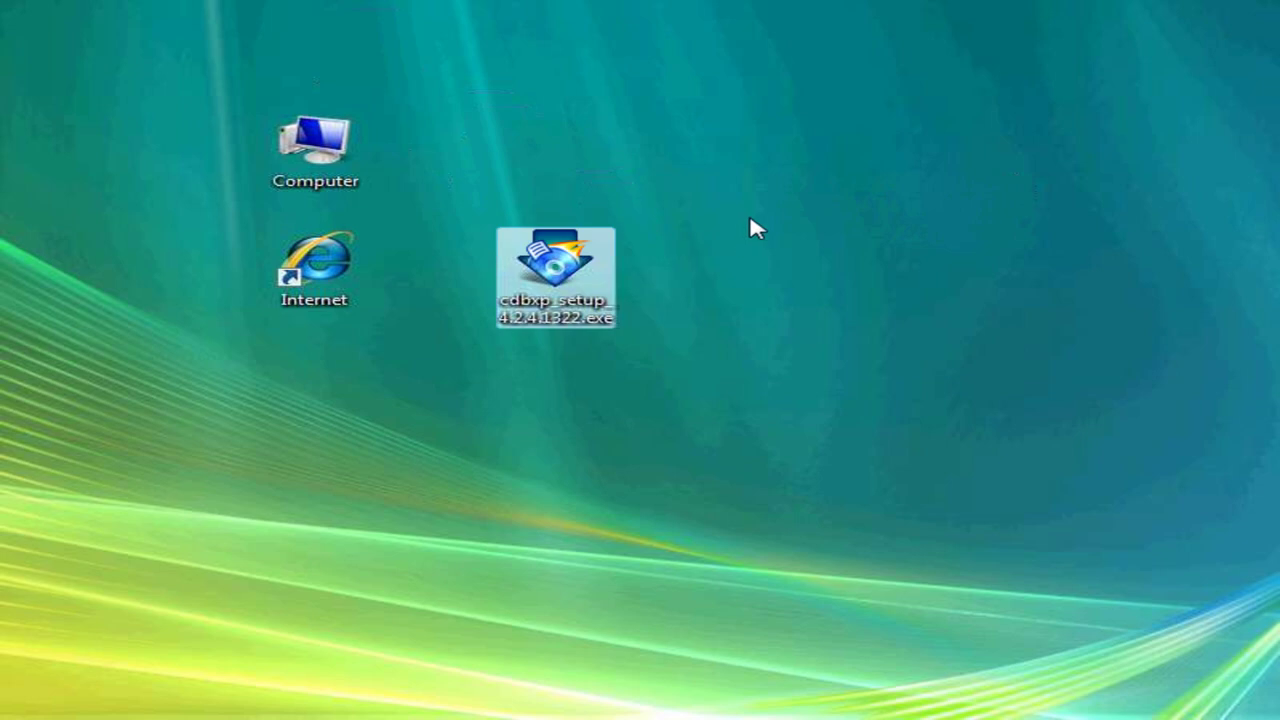
pyautogui.click(649, 262)
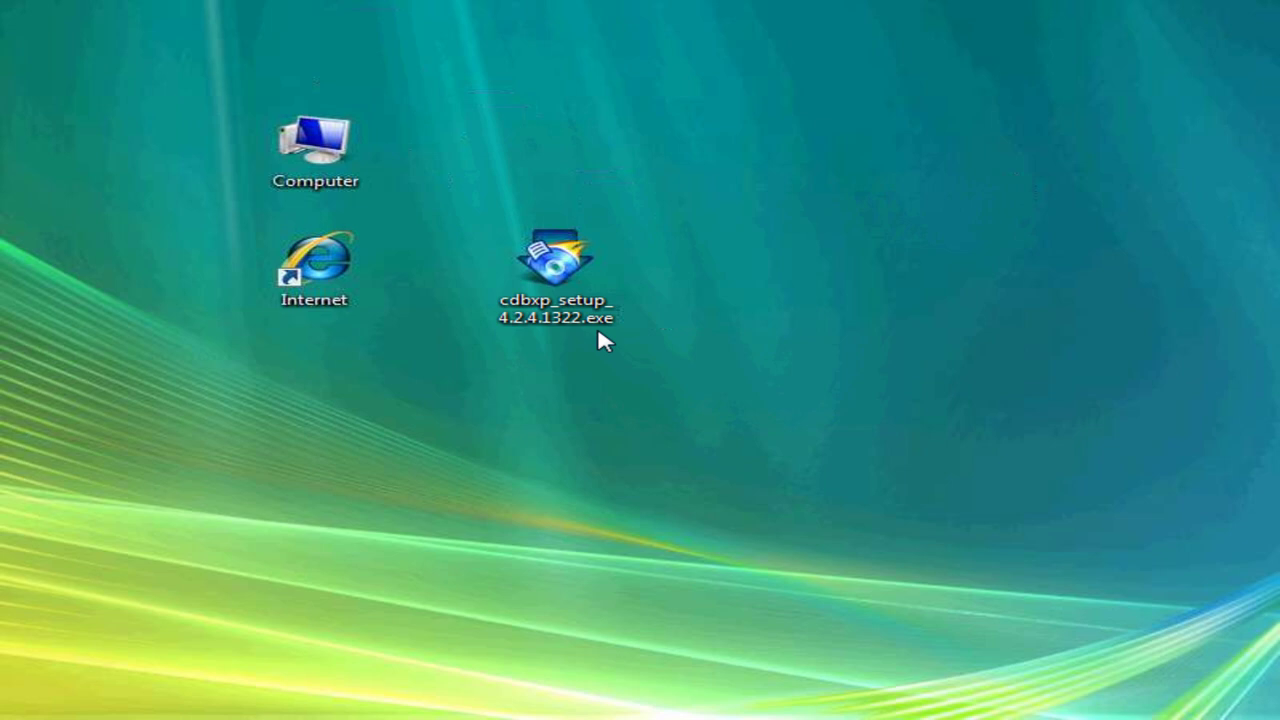
# Step: Scan the cdbxp_setup_4.2.4.1322.exe file on the desktop with the installed antivirus
pyautogui.click(556, 275)
pyautogui.rightClick(548, 270)
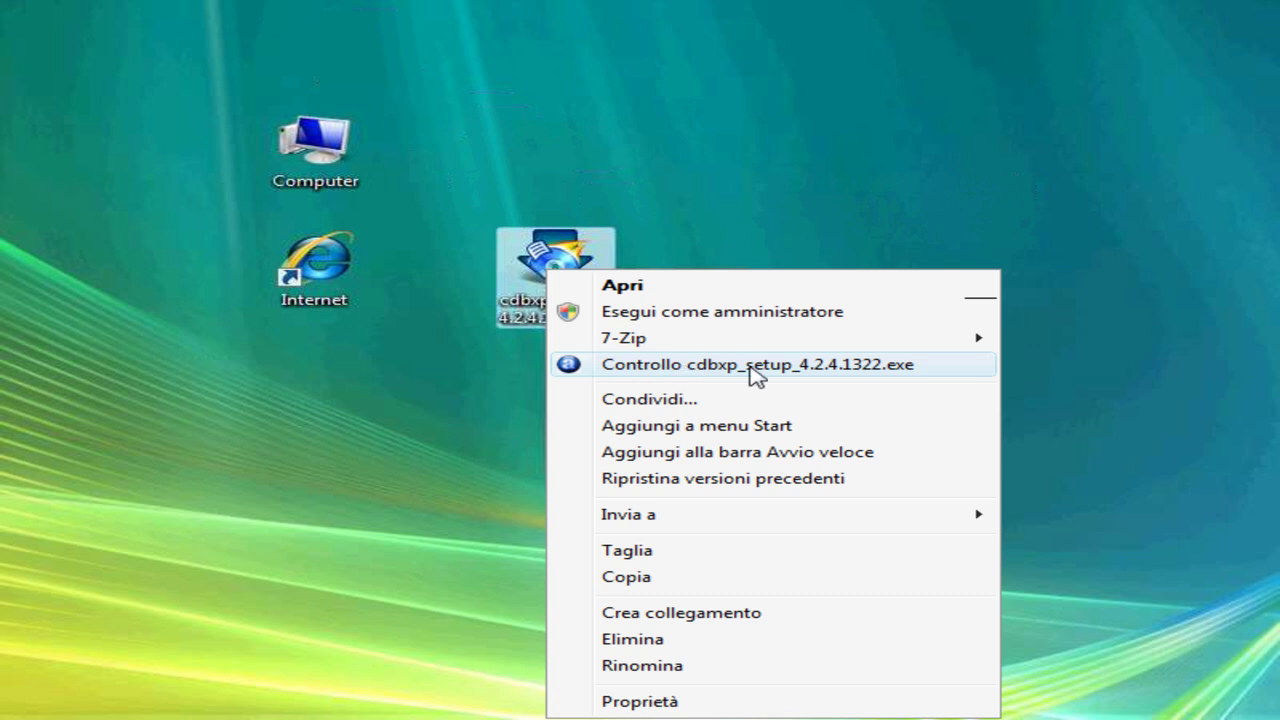
pyautogui.click(752, 370)
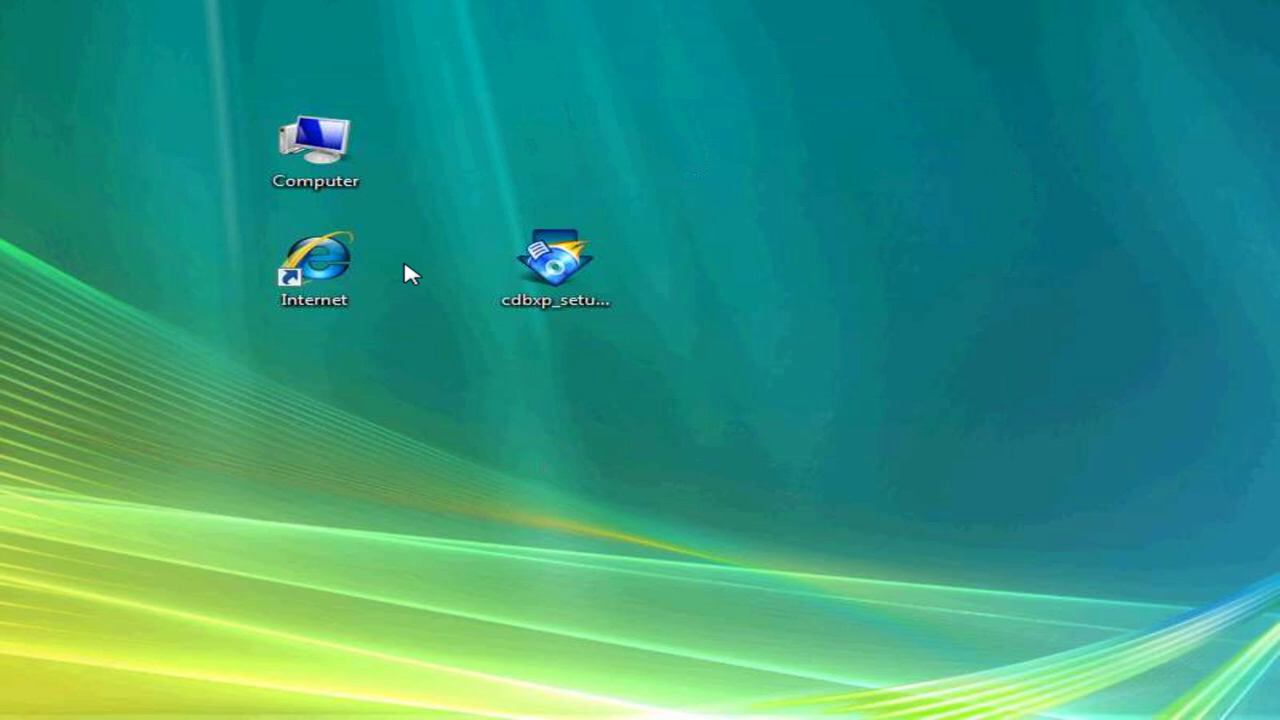
# Step: Launch the cdbxp_setup_4.2.4.1322.exe installer from the desktop and allow it to run despite the unknown publisher
pyautogui.doubleClick(563, 260)
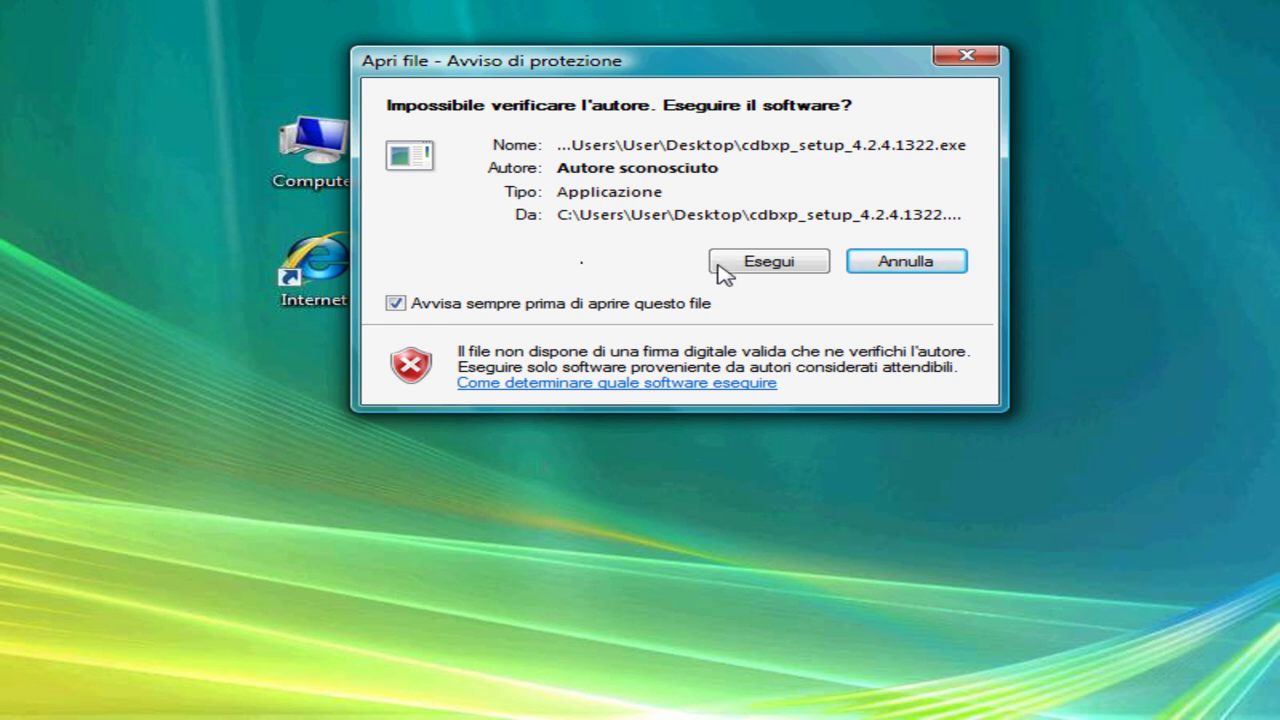
pyautogui.click(766, 262)
pyautogui.click(773, 262)
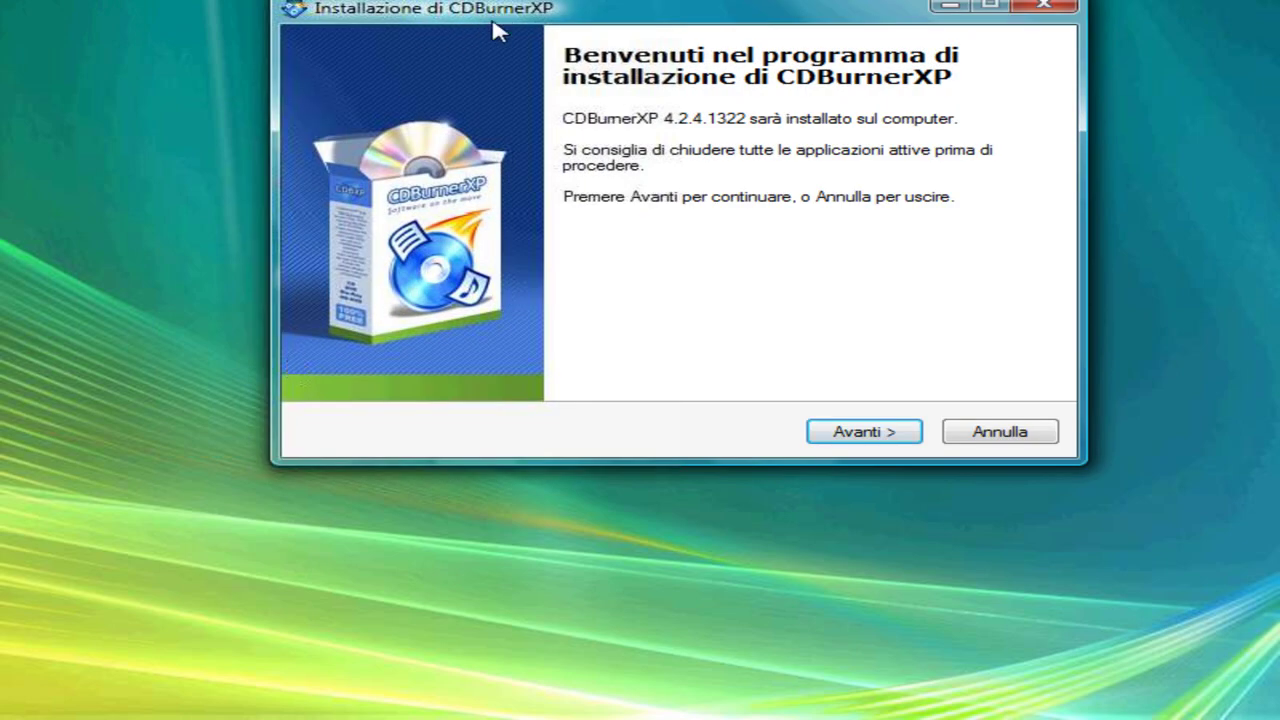
# Step: Move the setup window clear of the screen edge and accept the CDBurnerXP licence agreement
pyautogui.moveTo(494, 24); pyautogui.dragTo(373, 97)
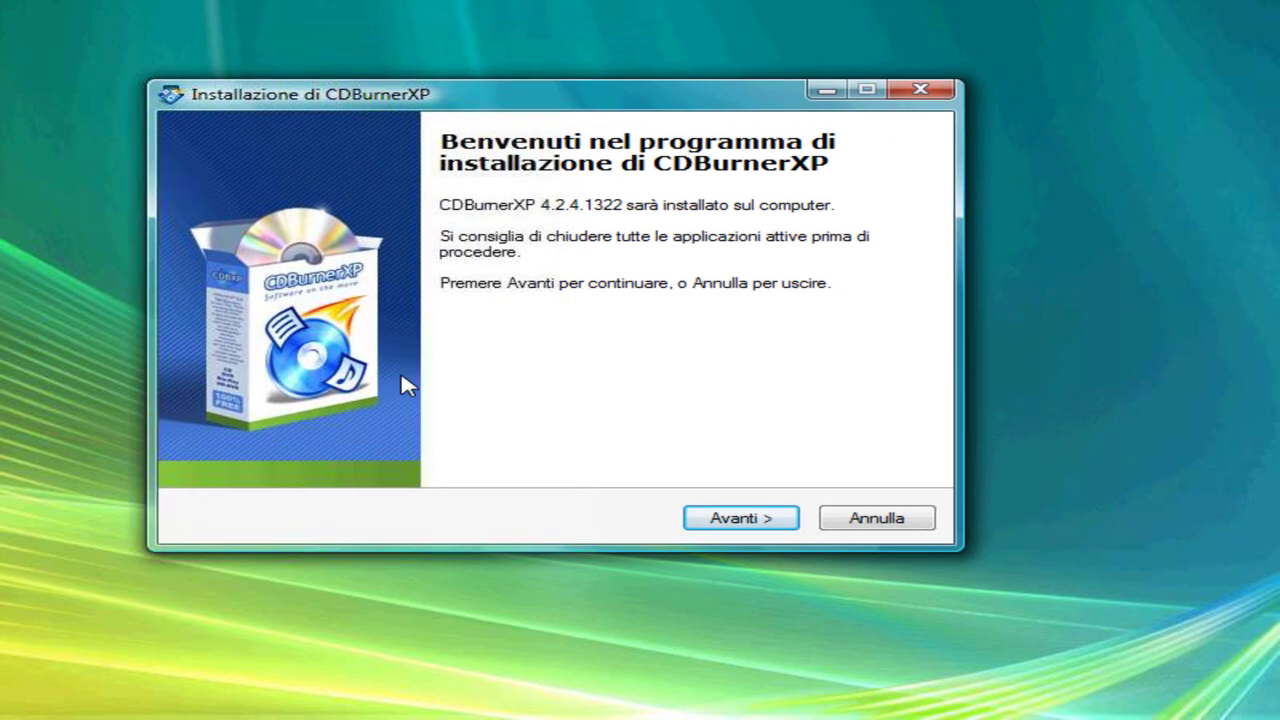
pyautogui.click(752, 530)
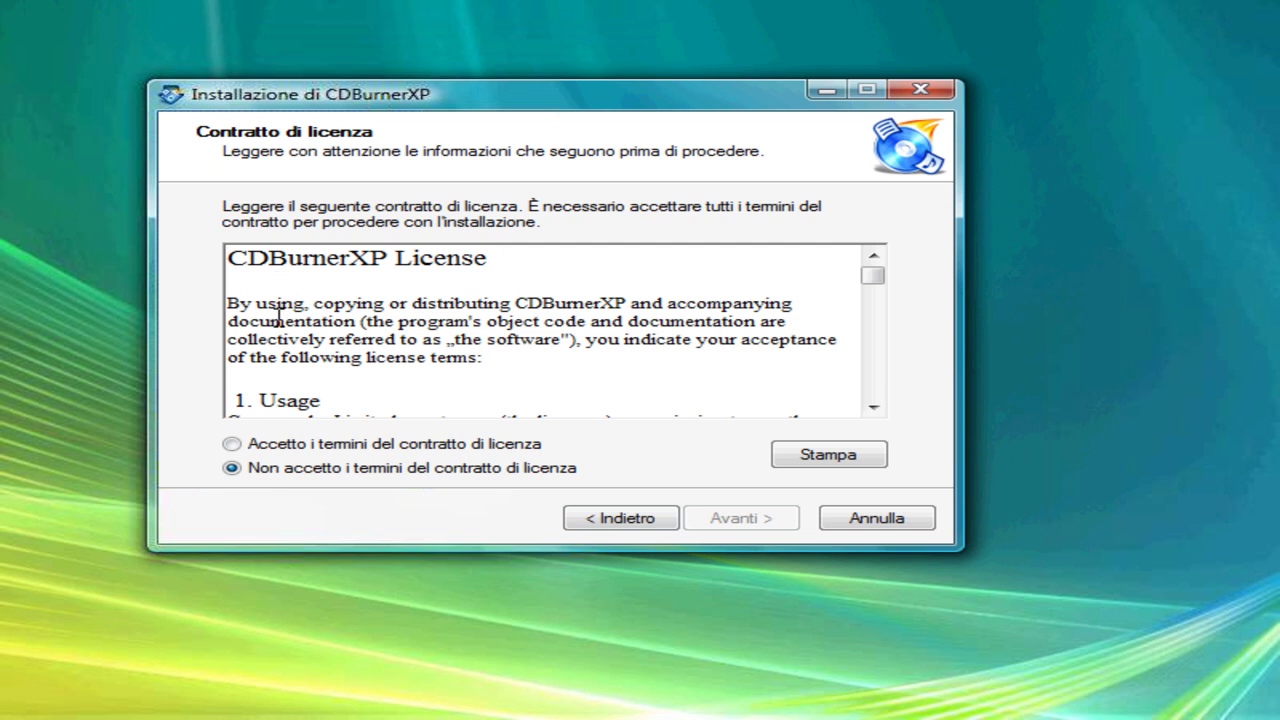
pyautogui.click(232, 446)
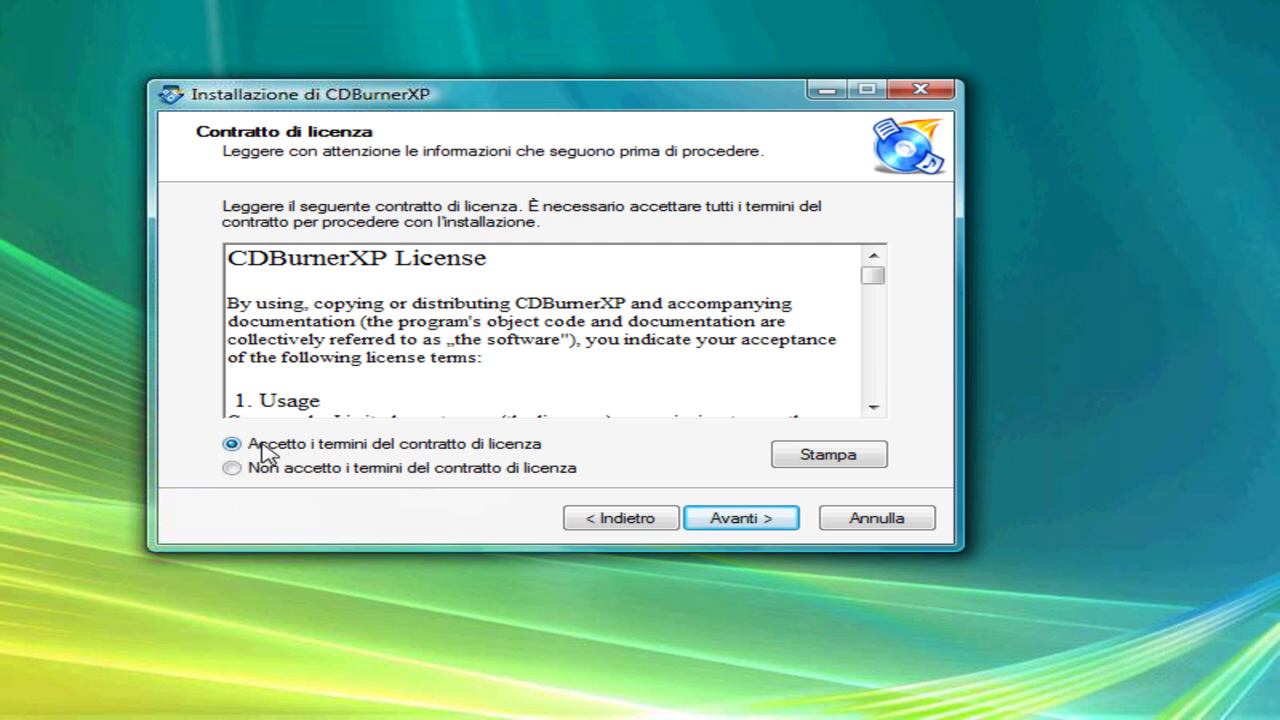
pyautogui.click(740, 518)
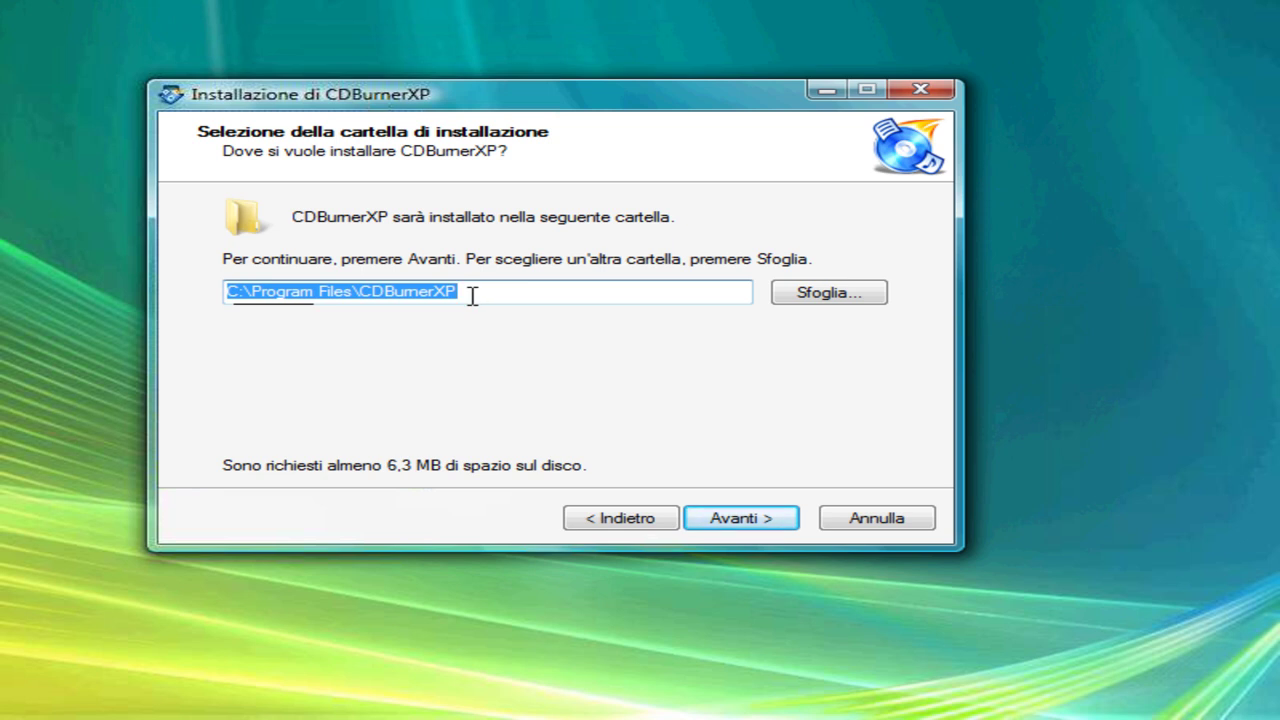
# Step: Keep the C:\Program Files\CDBurnerXP folder, full installation with all languages, CDBurnerXP Start menu folder and default additional tasks
pyautogui.click(735, 530)
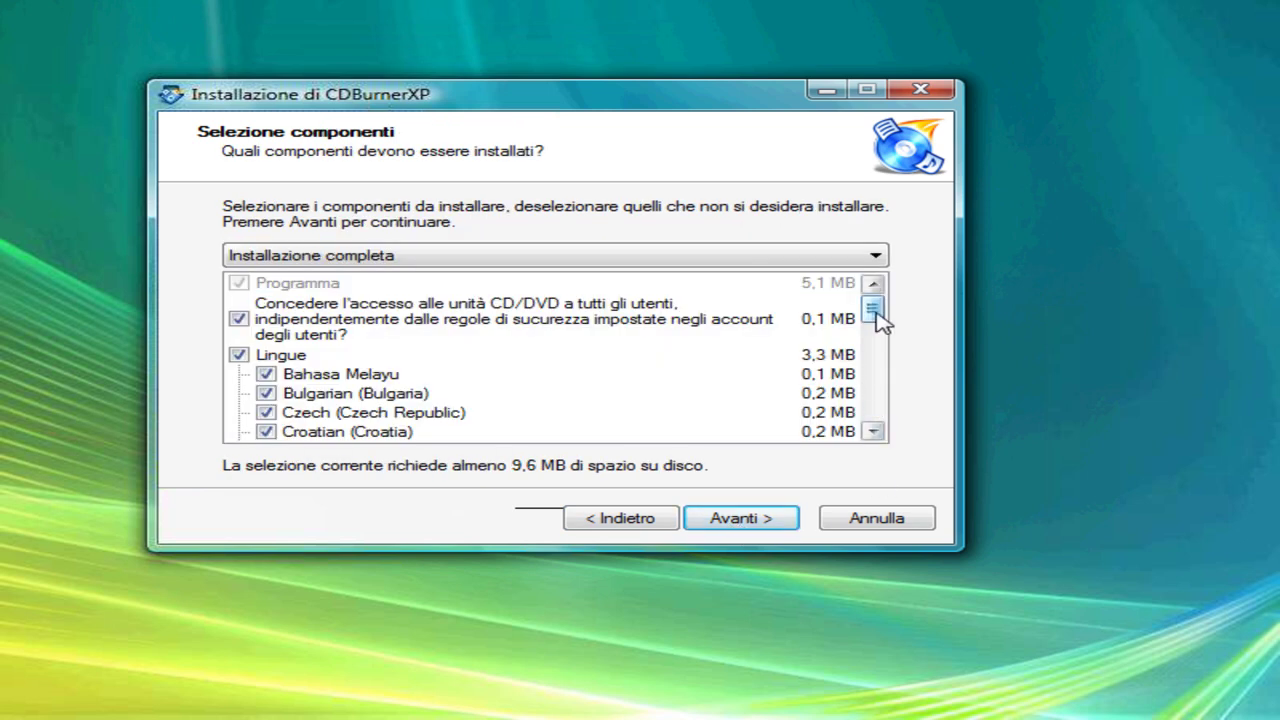
pyautogui.moveTo(878, 311); pyautogui.dragTo(903, 367)
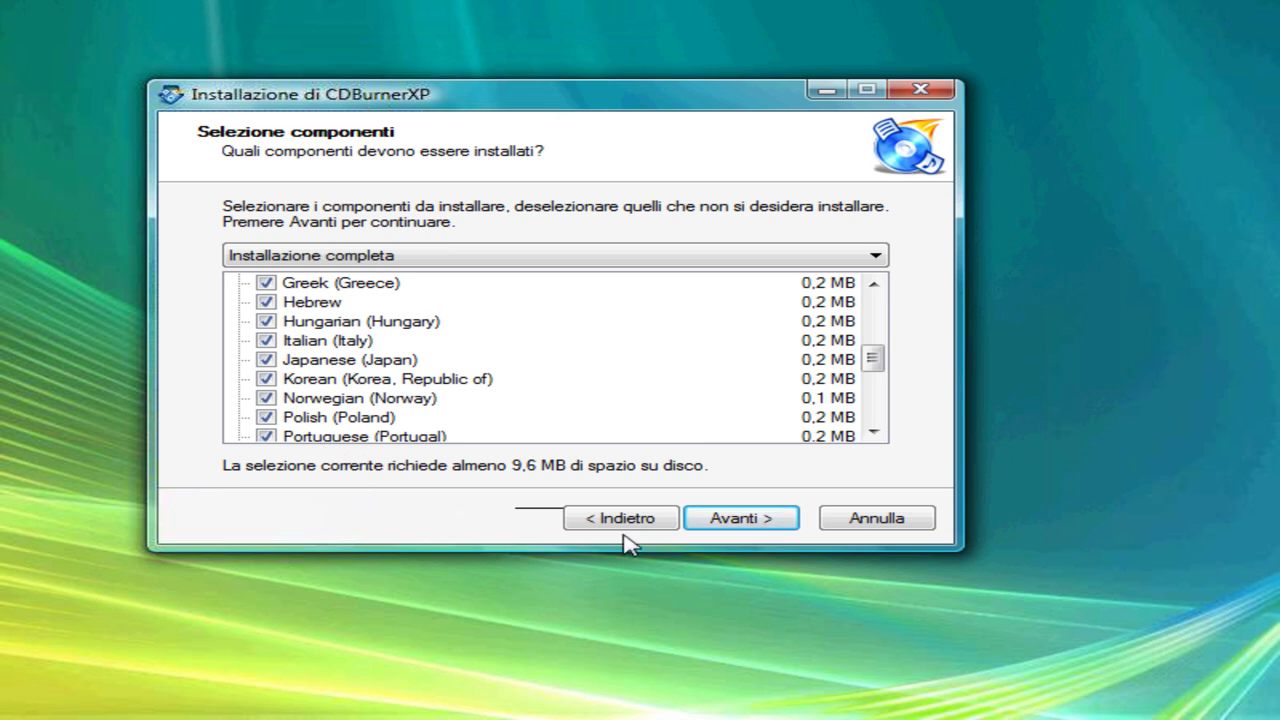
pyautogui.click(745, 518)
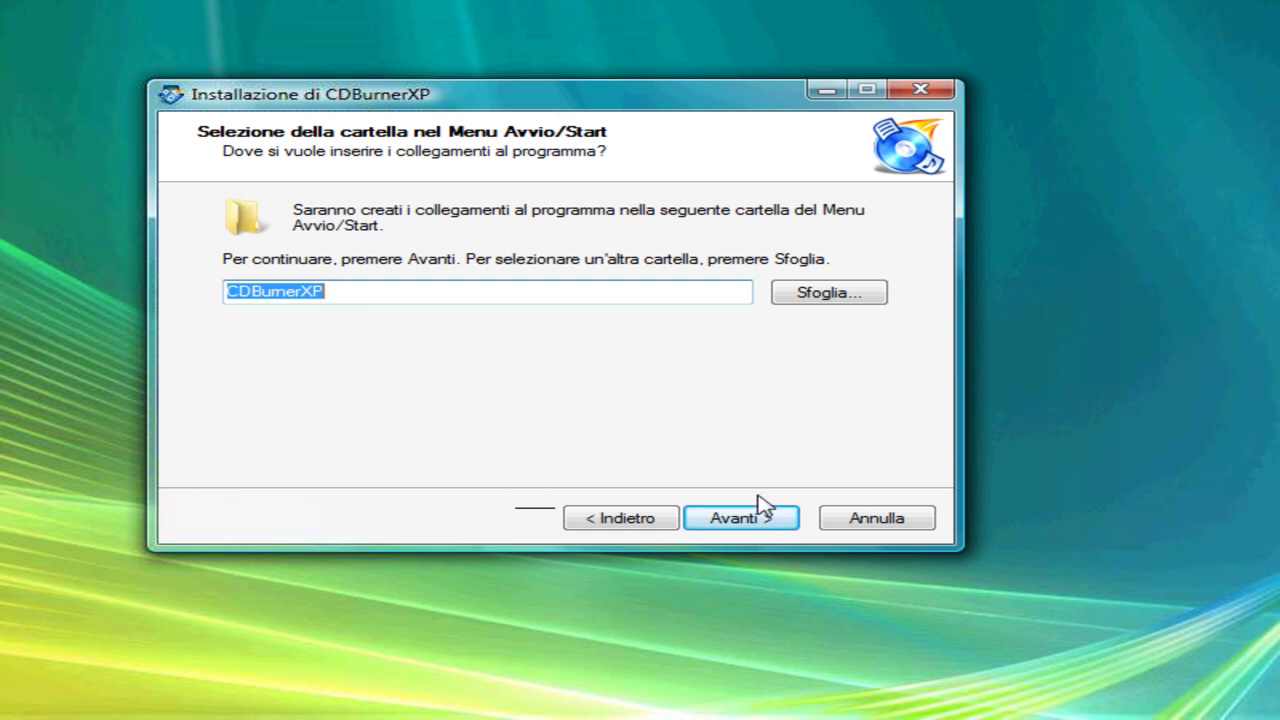
pyautogui.click(762, 527)
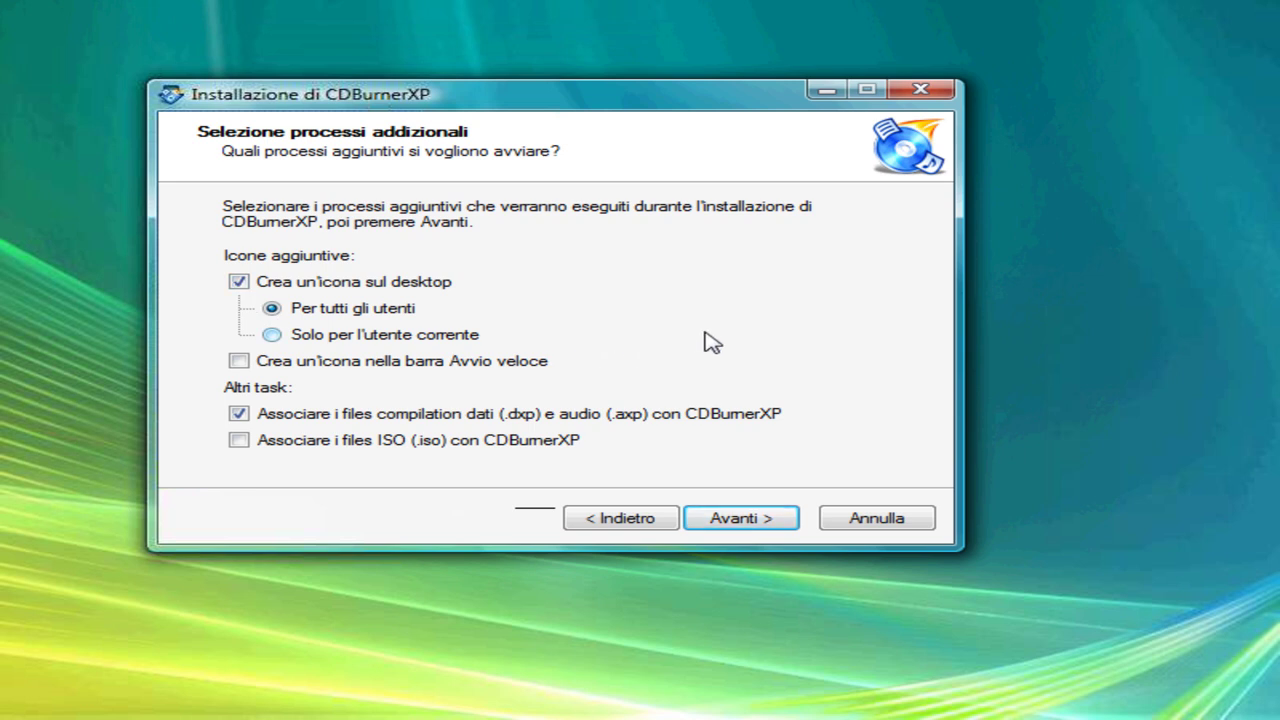
pyautogui.click(757, 530)
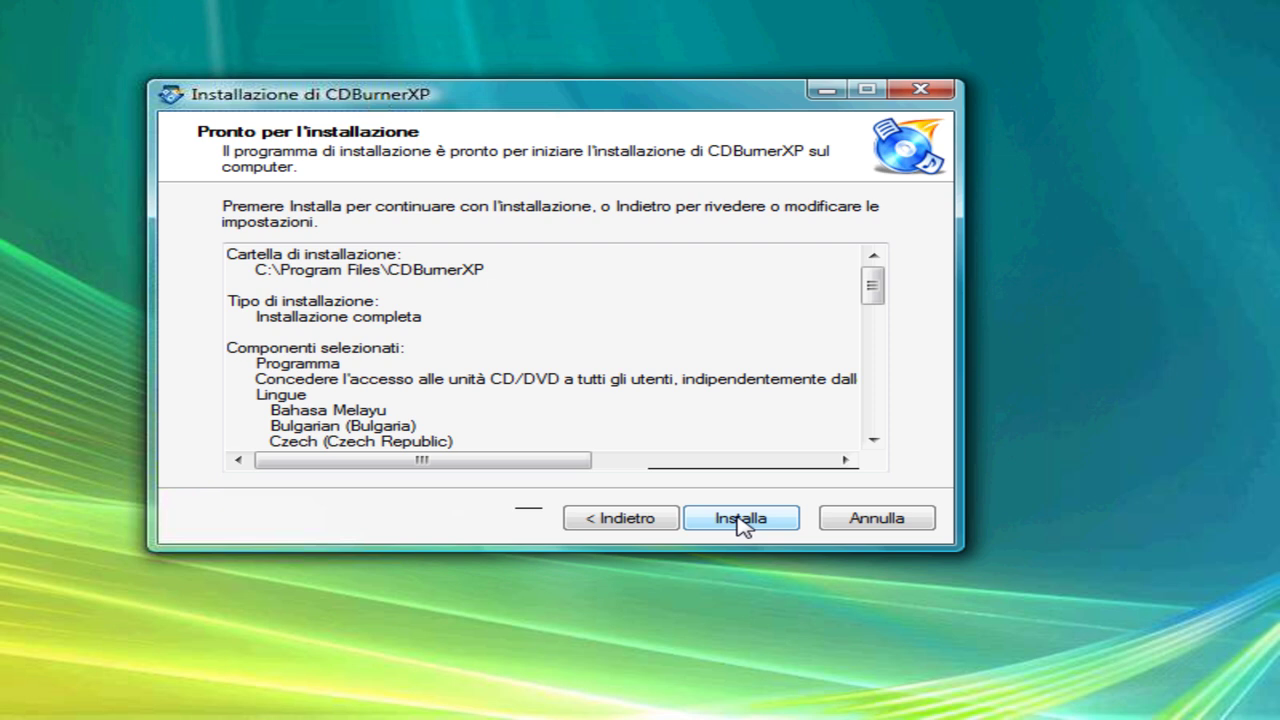
# Step: Install CDBurnerXP and finish the setup wizard without launching the program
pyautogui.click(739, 519)
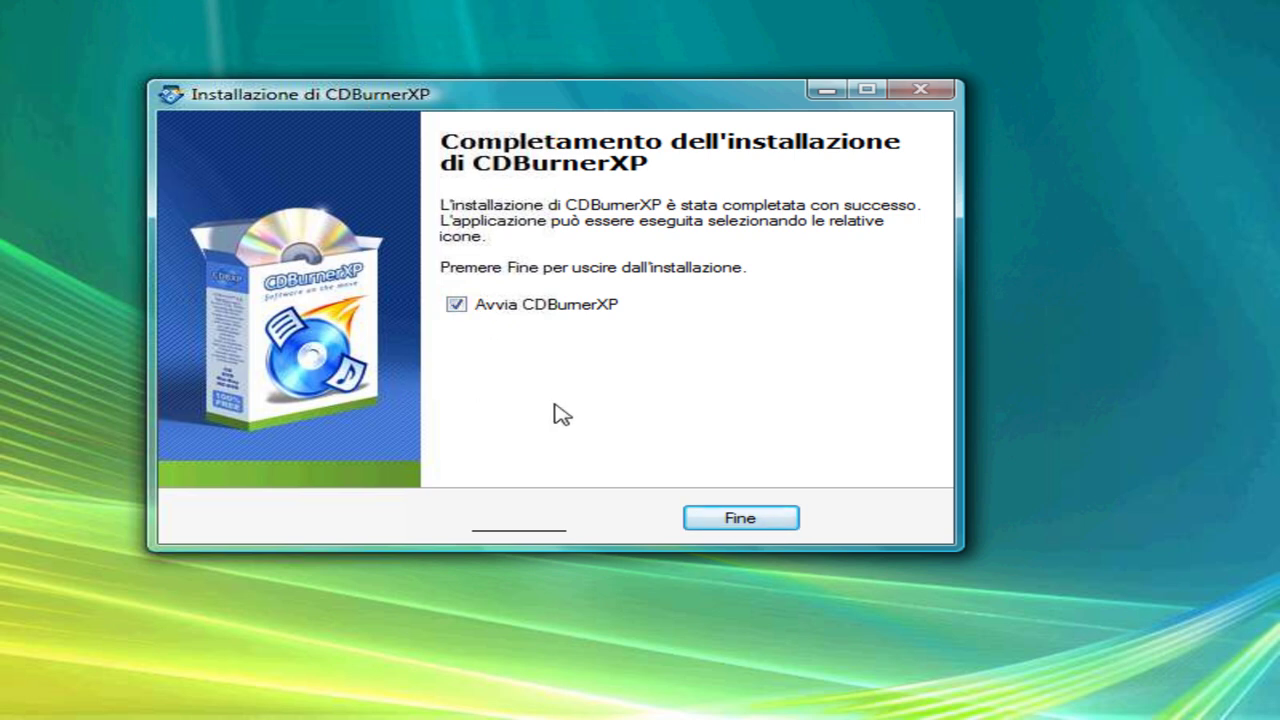
pyautogui.click(459, 308)
pyautogui.click(735, 526)
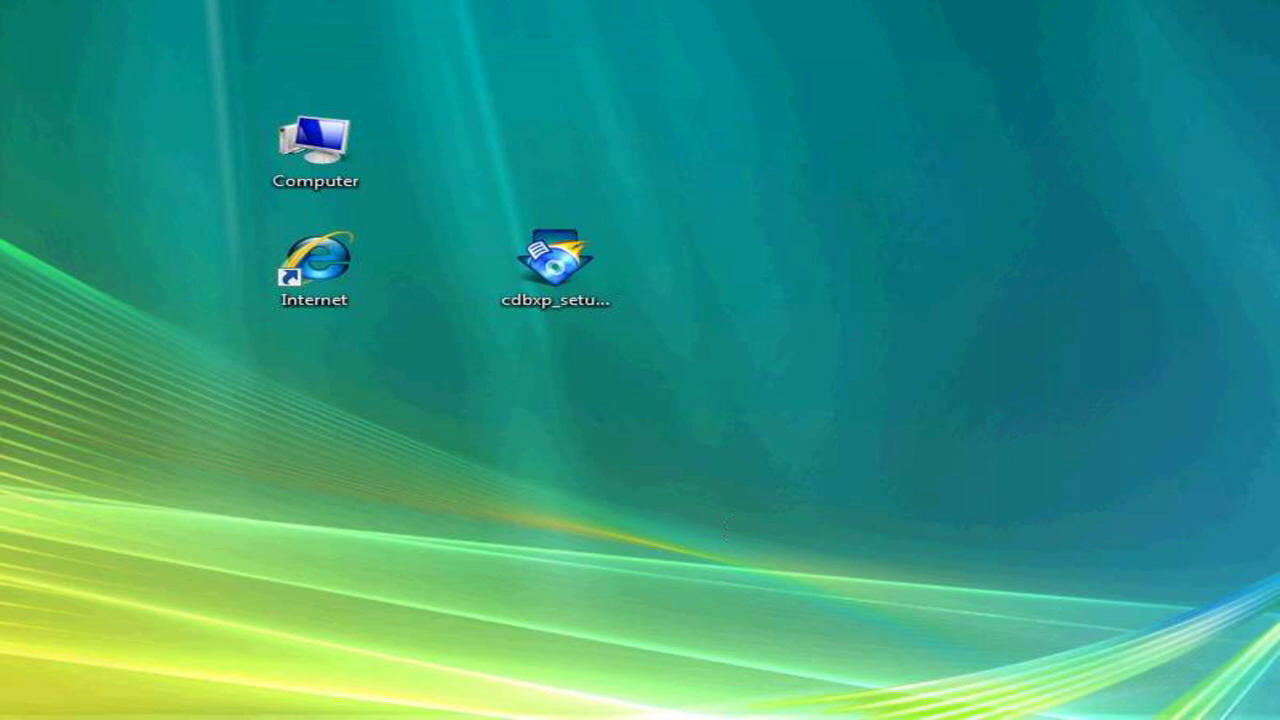
# Step: Move the CDBurnerXP shortcut beside the setup file on the desktop, and delete cdbxp_setup_4.2.4.1322.exe
pyautogui.moveTo(109, 206); pyautogui.dragTo(722, 258)
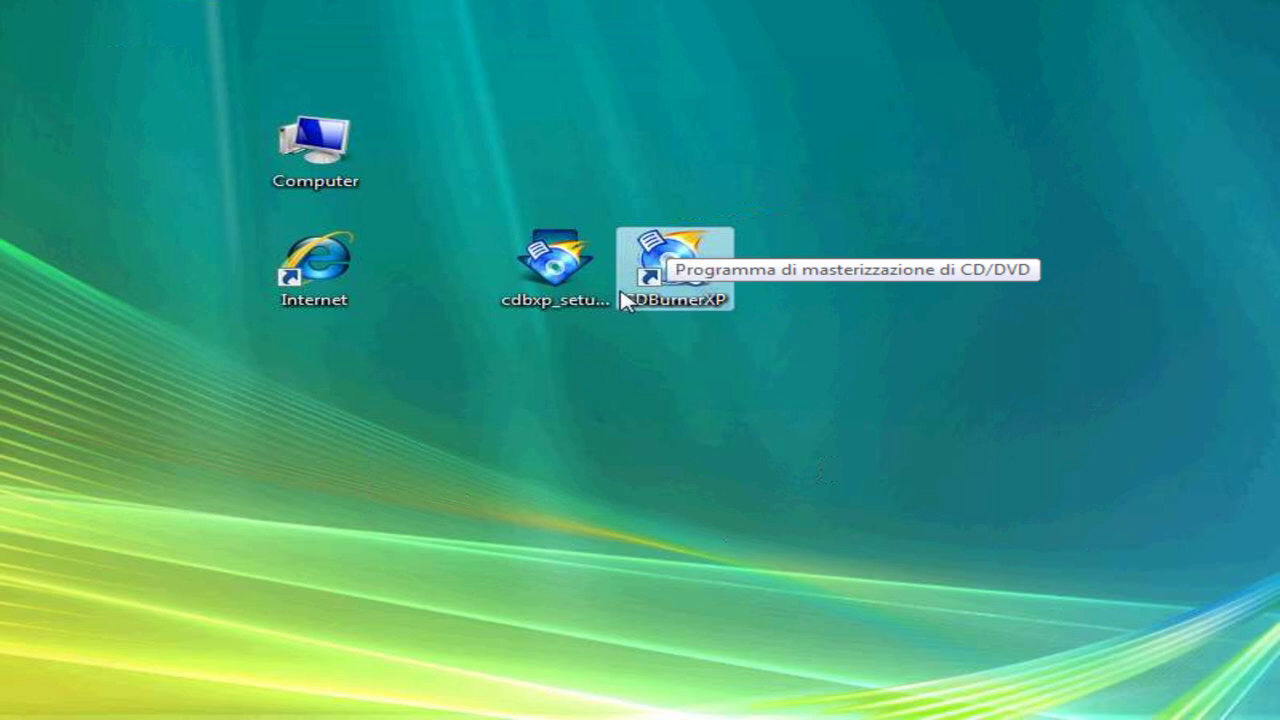
pyautogui.click(527, 284)
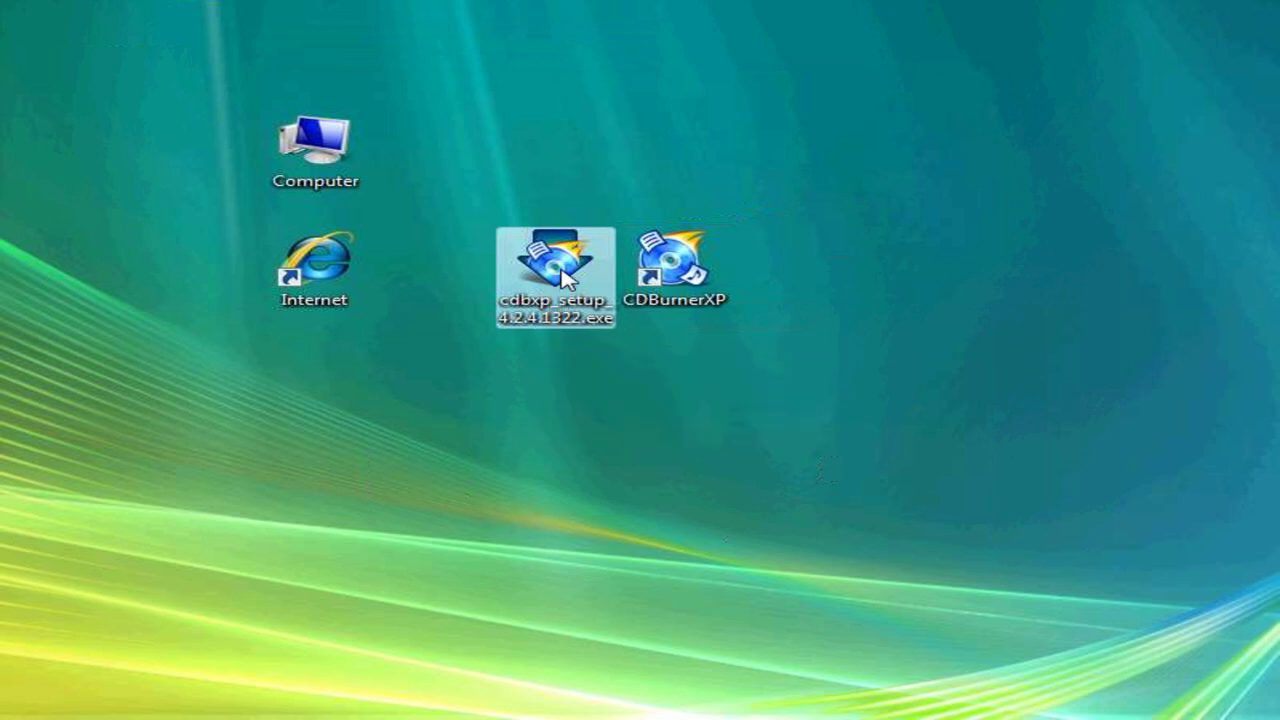
pyautogui.rightClick(561, 270)
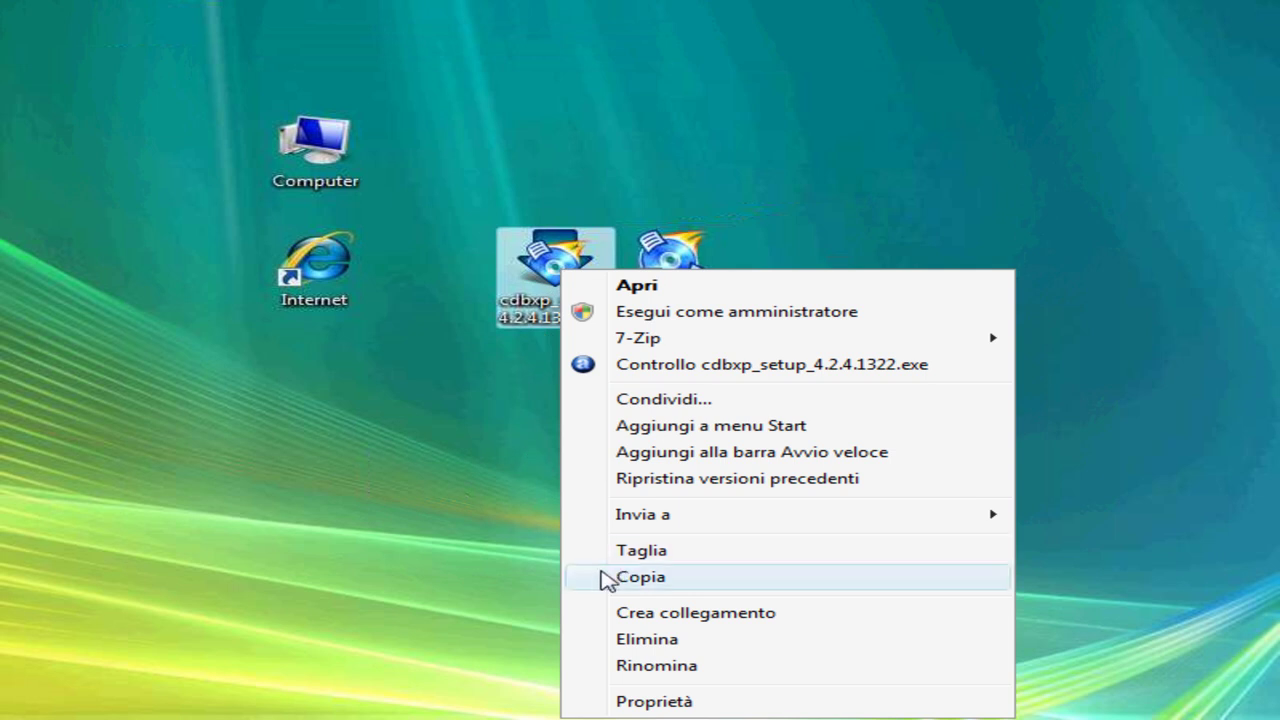
pyautogui.click(658, 642)
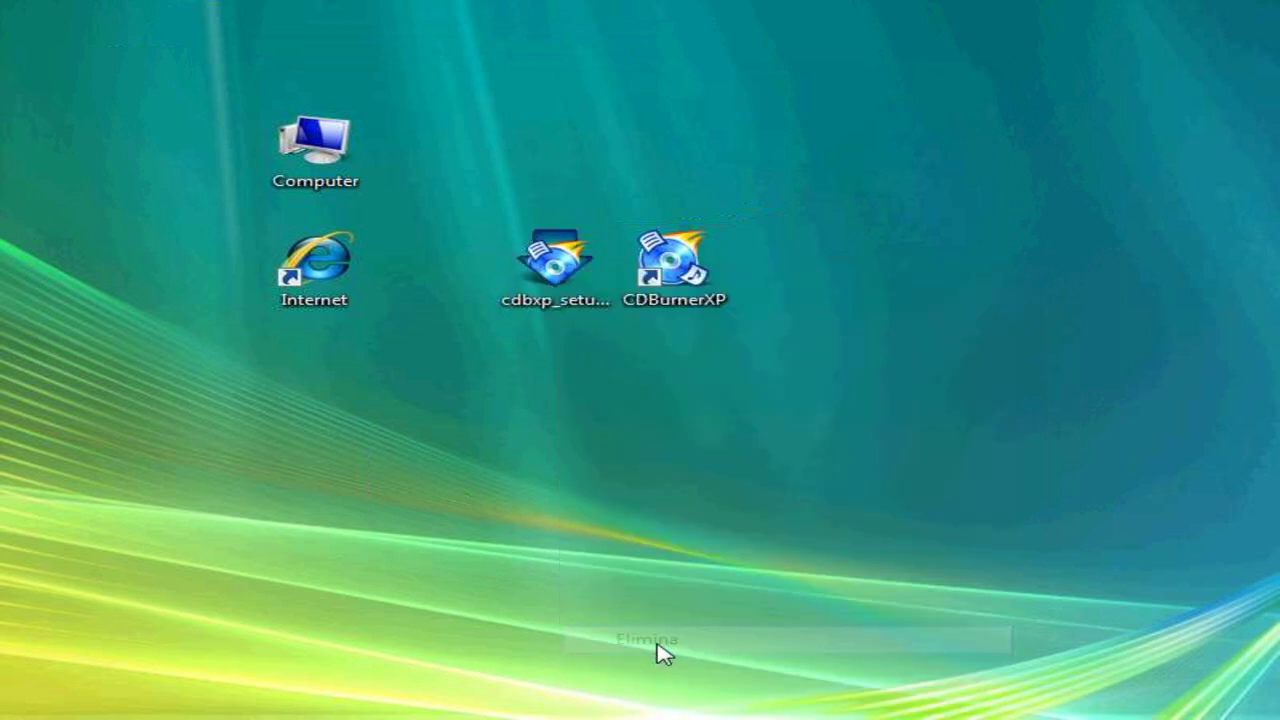
pyautogui.click(782, 340)
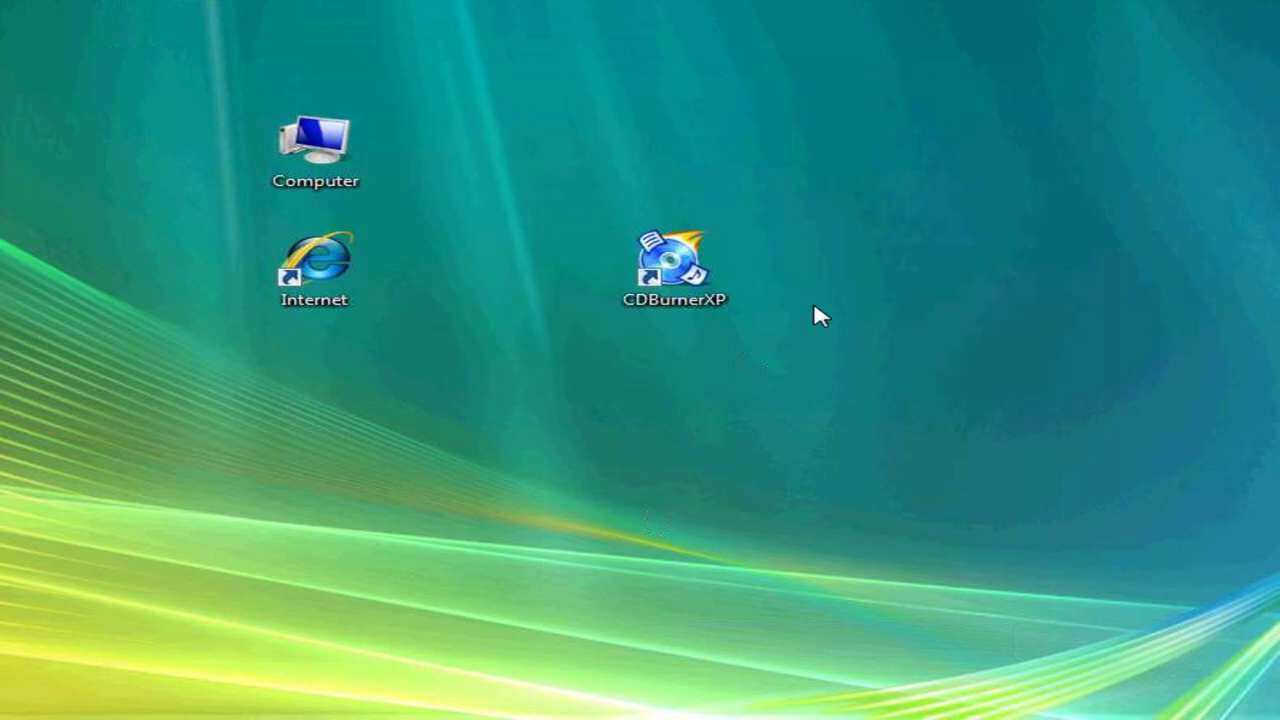
# Step: Launch CDBurnerXP from its desktop shortcut and choose italiano (Italia) as the program language
pyautogui.click(668, 269)
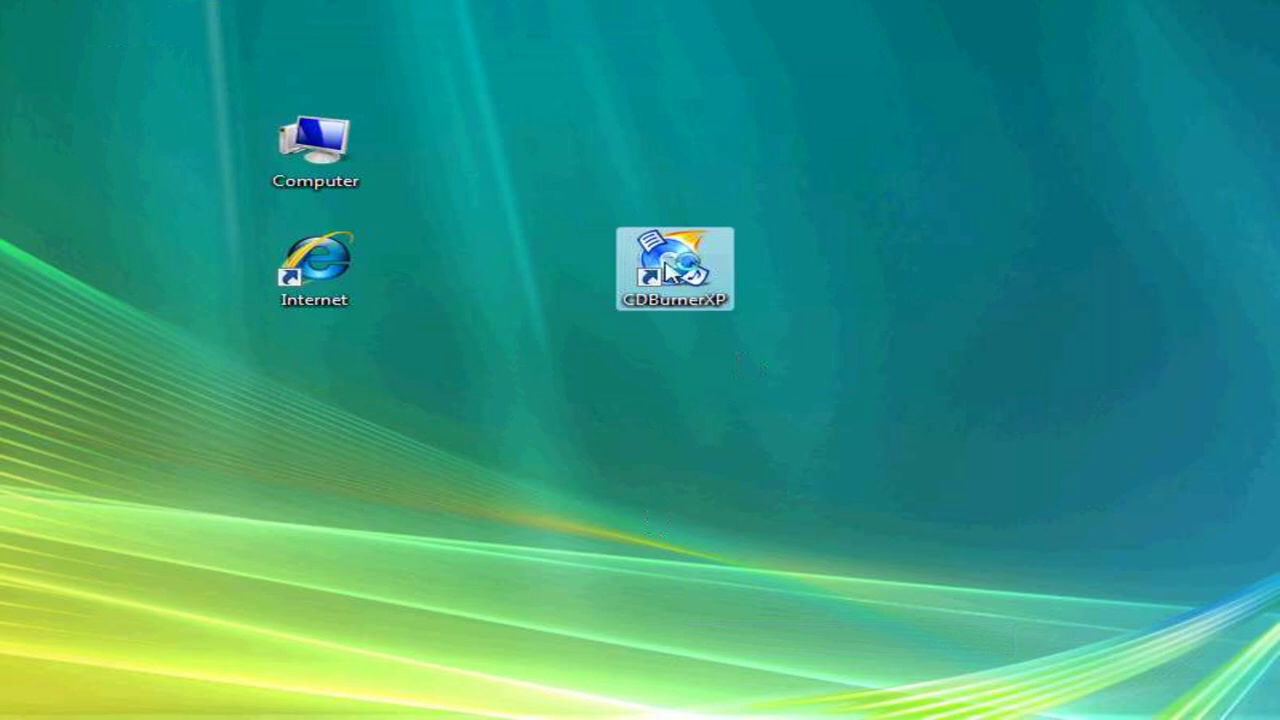
pyautogui.doubleClick(668, 270)
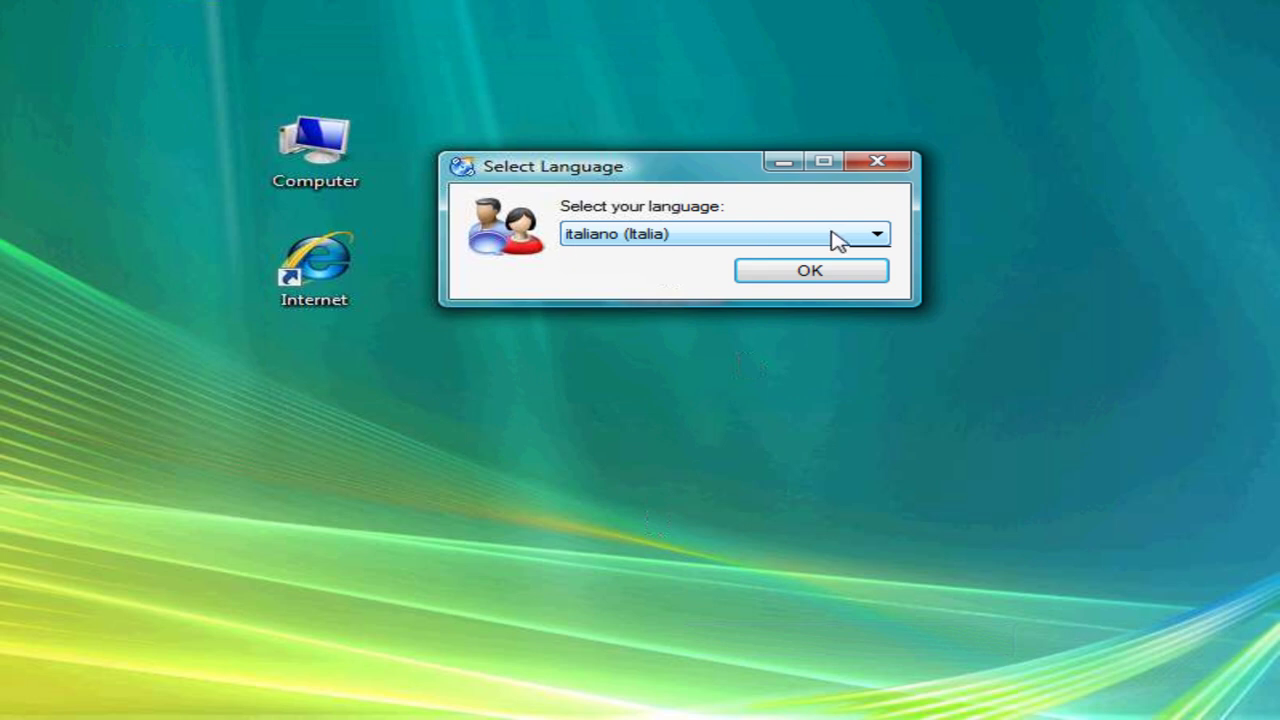
pyautogui.click(878, 237)
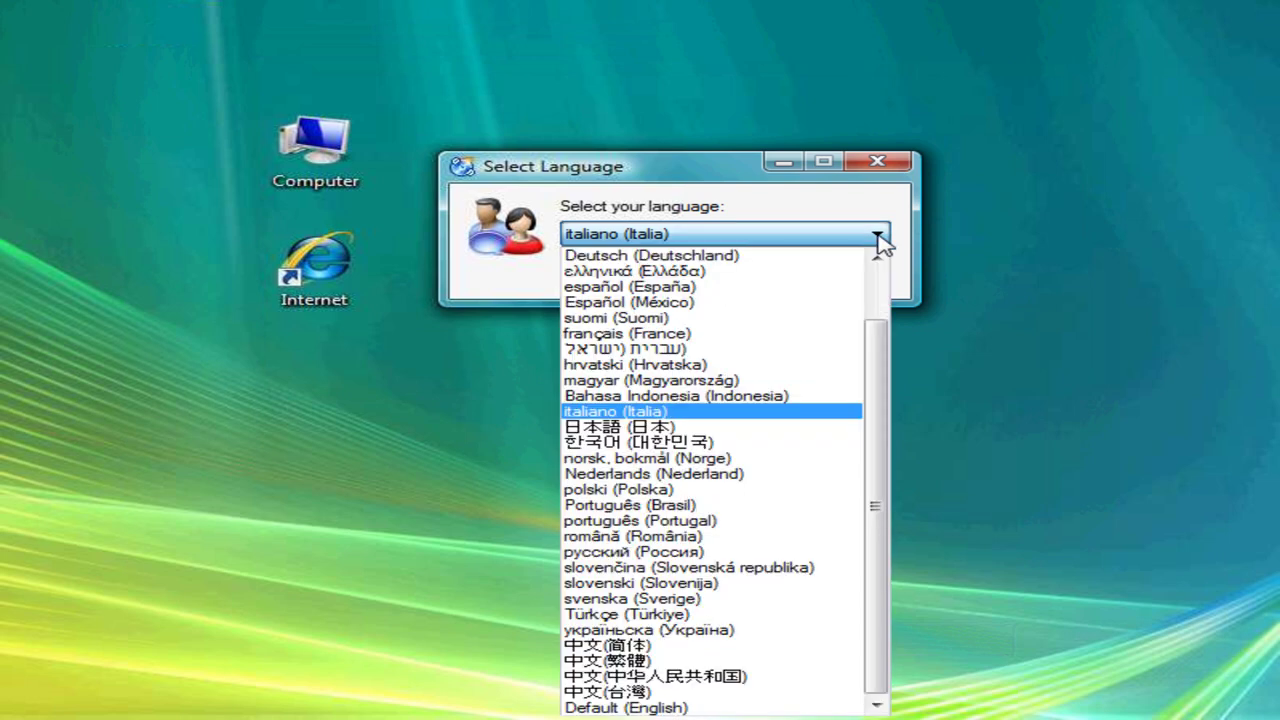
pyautogui.click(590, 413)
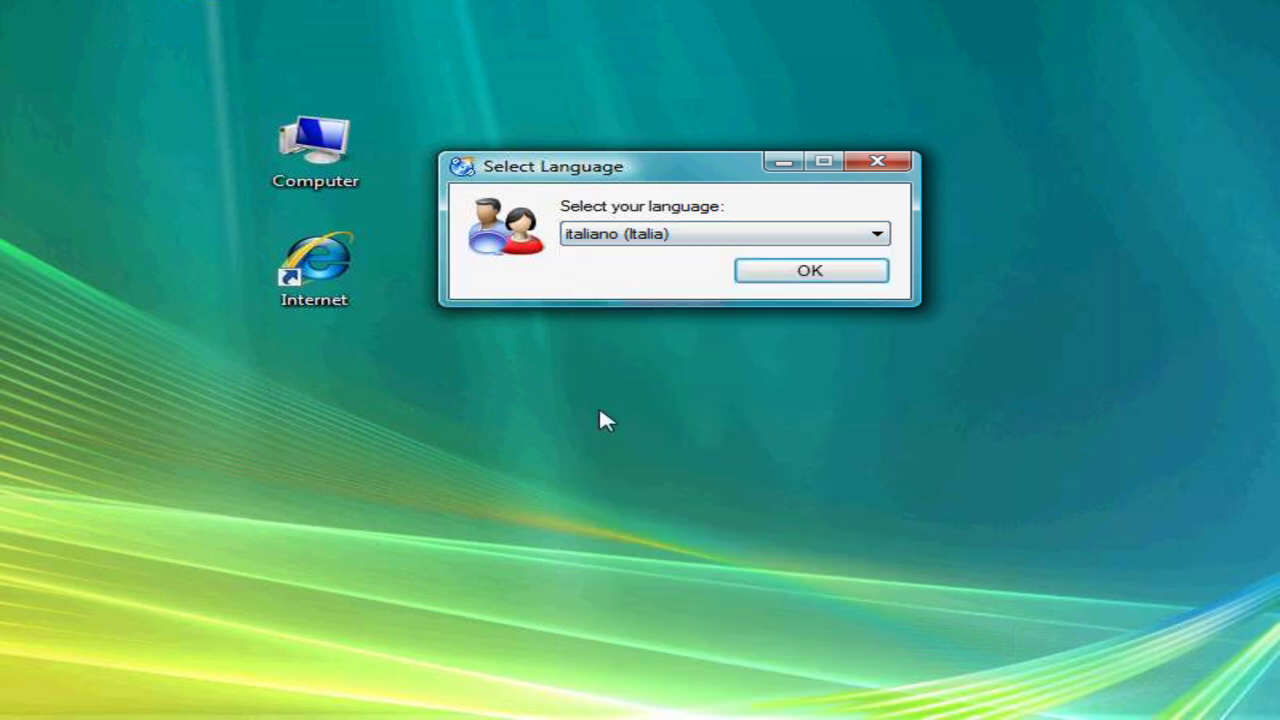
pyautogui.click(779, 275)
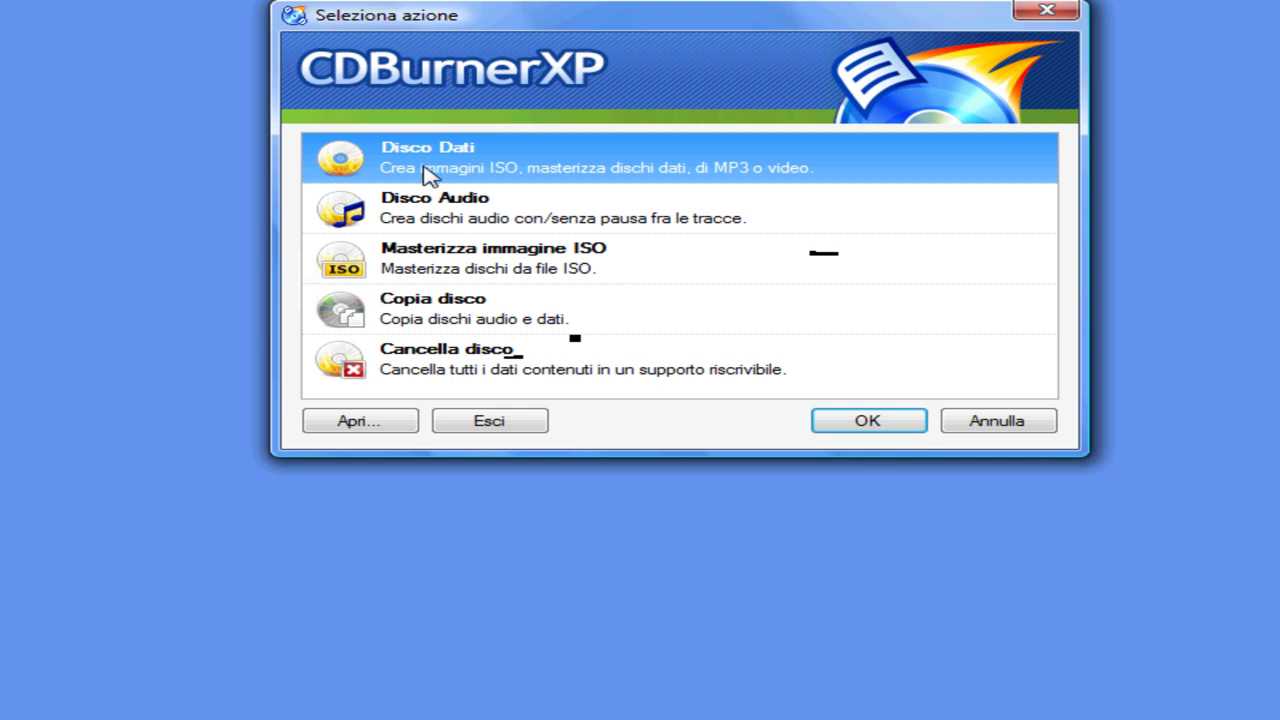
# Step: Start a data disc compilation (Disco Dati) and resize the program window to fit within the screen
pyautogui.click(884, 423)
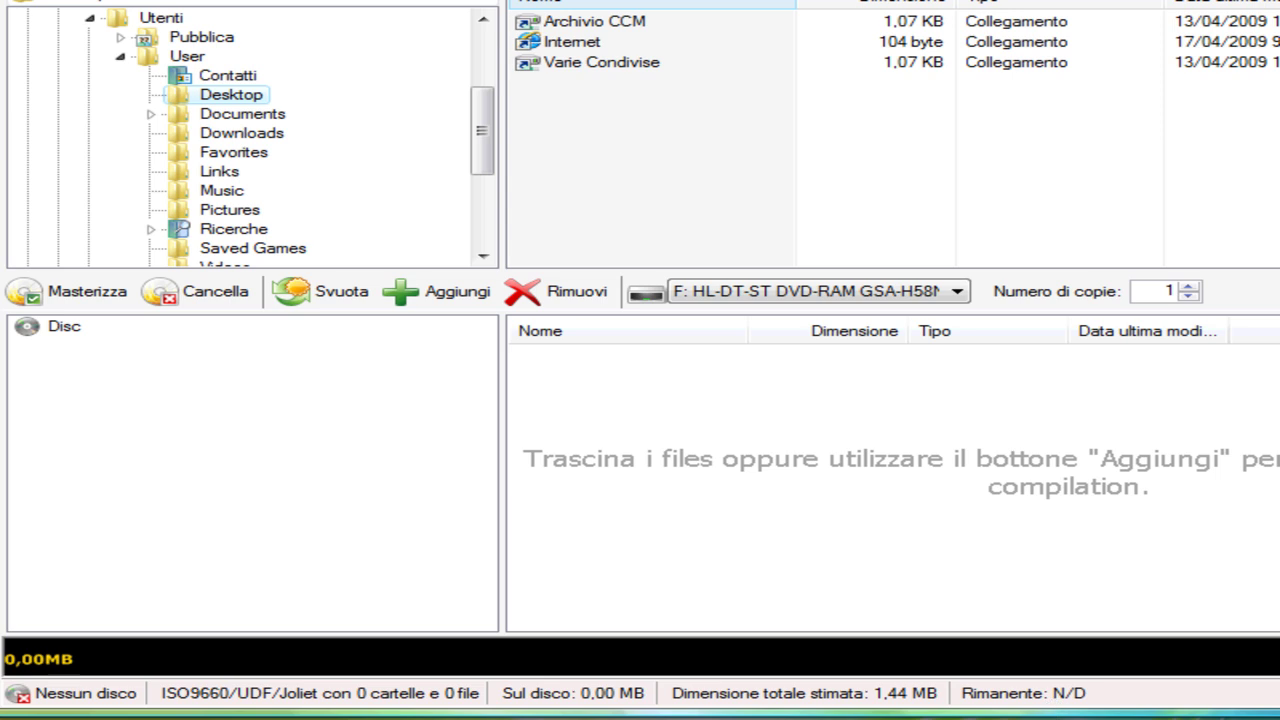
pyautogui.moveTo(1279, 382)
pyautogui.mouseDown()
pyautogui.moveTo(1246, 380)
pyautogui.moveTo(1266, 384)
pyautogui.mouseUp()
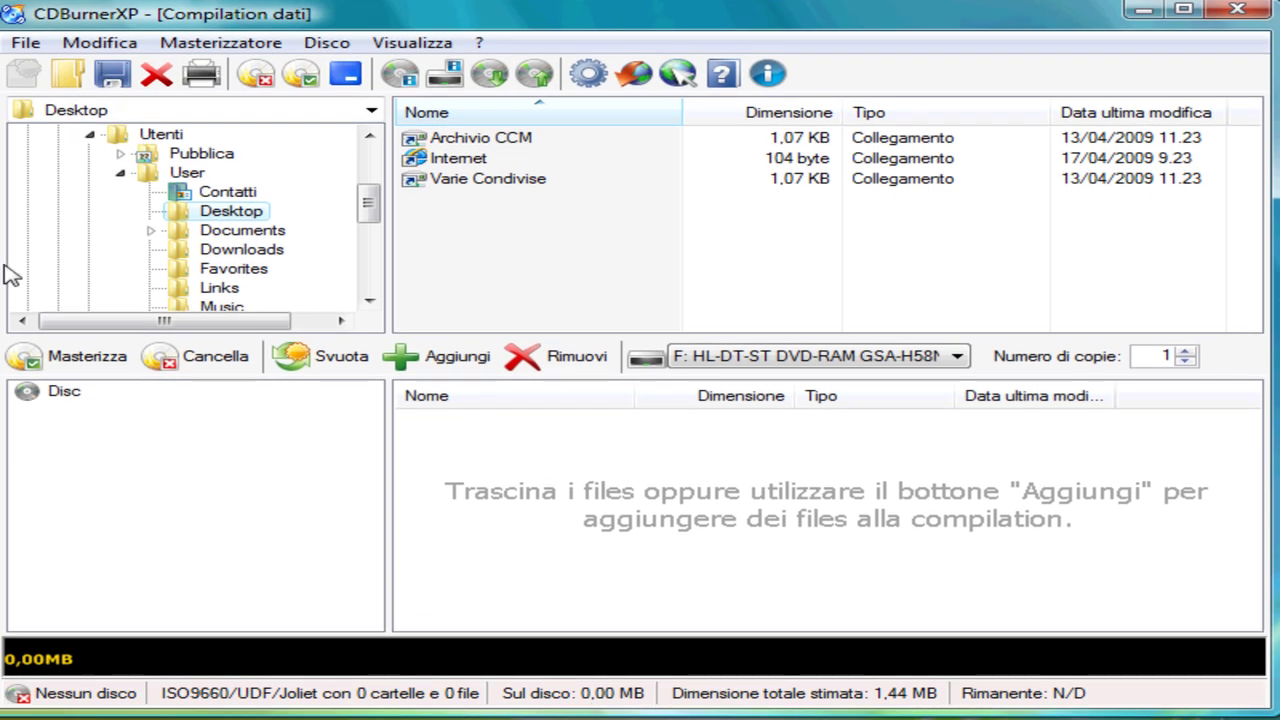
pyautogui.moveTo(1, 266); pyautogui.dragTo(9, 266)
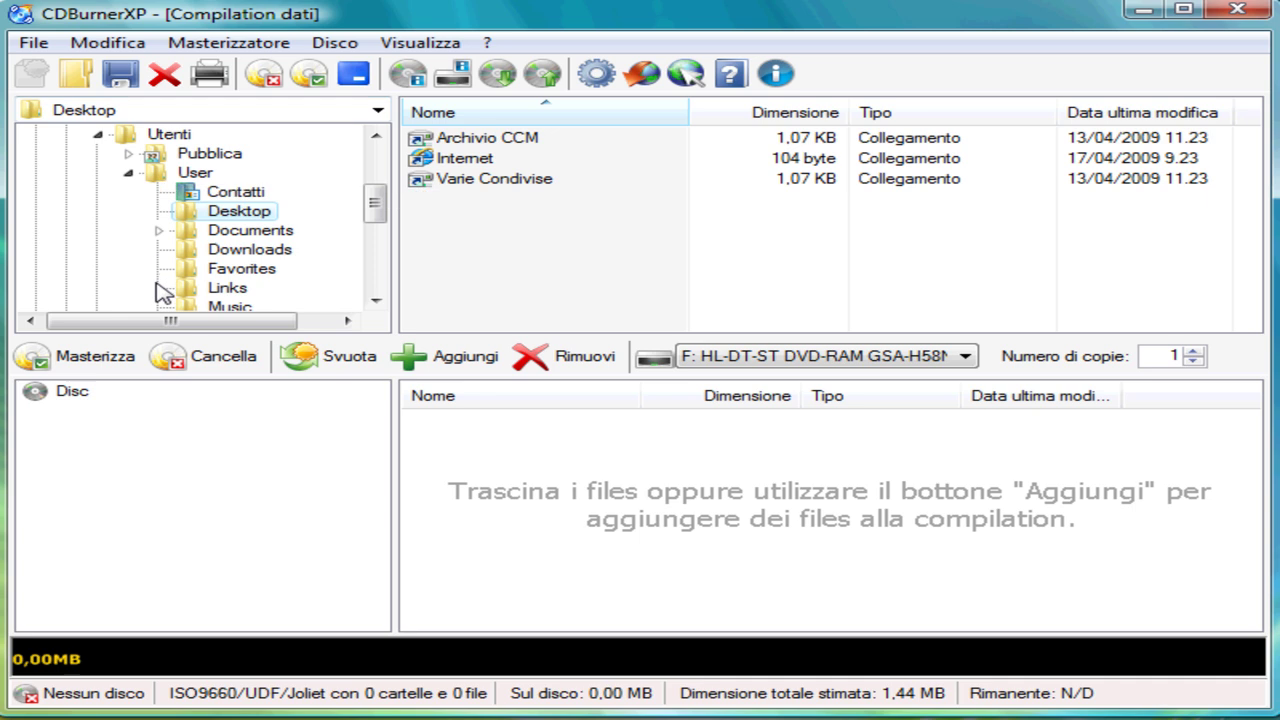
# Step: Add the Camtasia Studio folder from the user's Documents folder to the disc compilation
pyautogui.moveTo(385, 220); pyautogui.dragTo(388, 186)
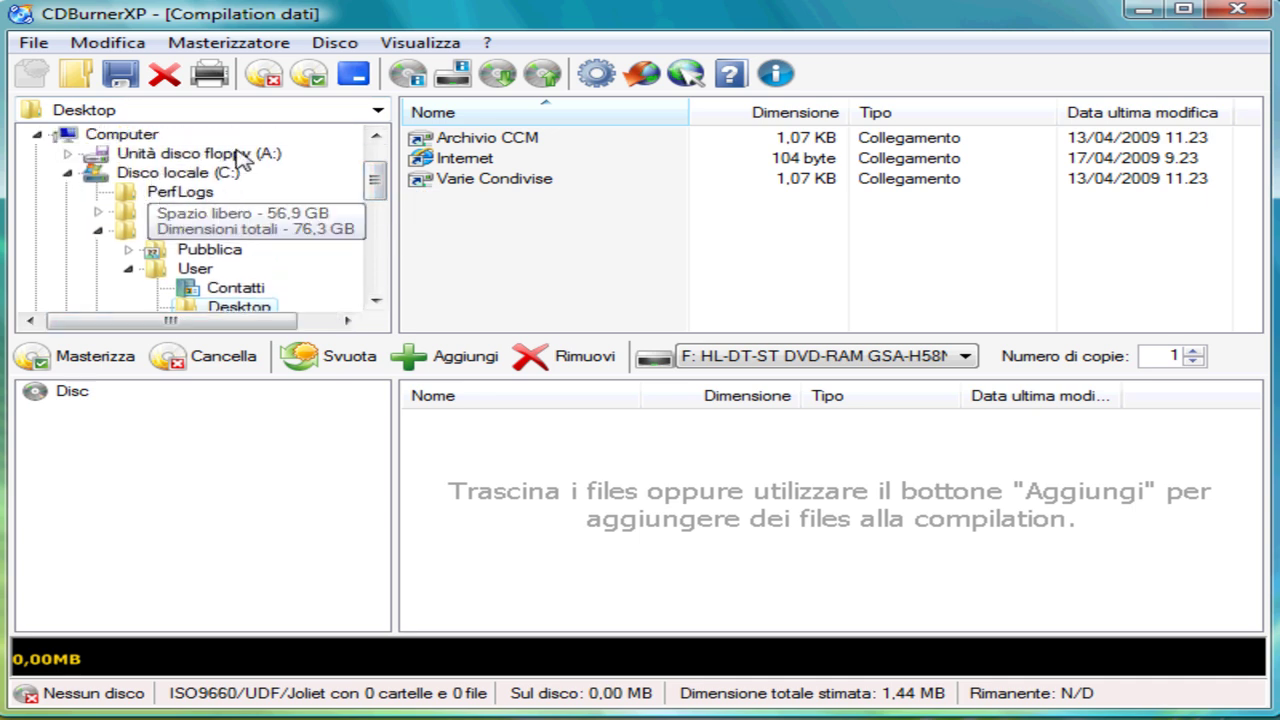
pyautogui.moveTo(378, 306); pyautogui.dragTo(377, 305)
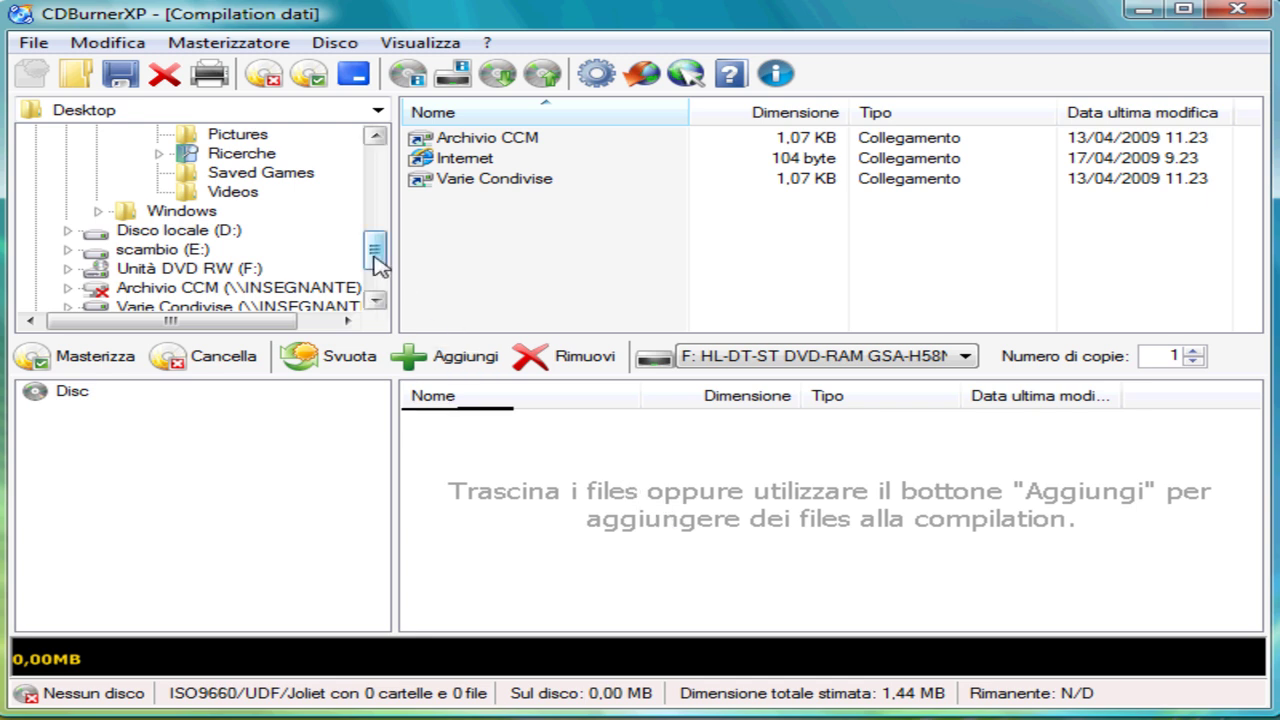
pyautogui.moveTo(124, 254)
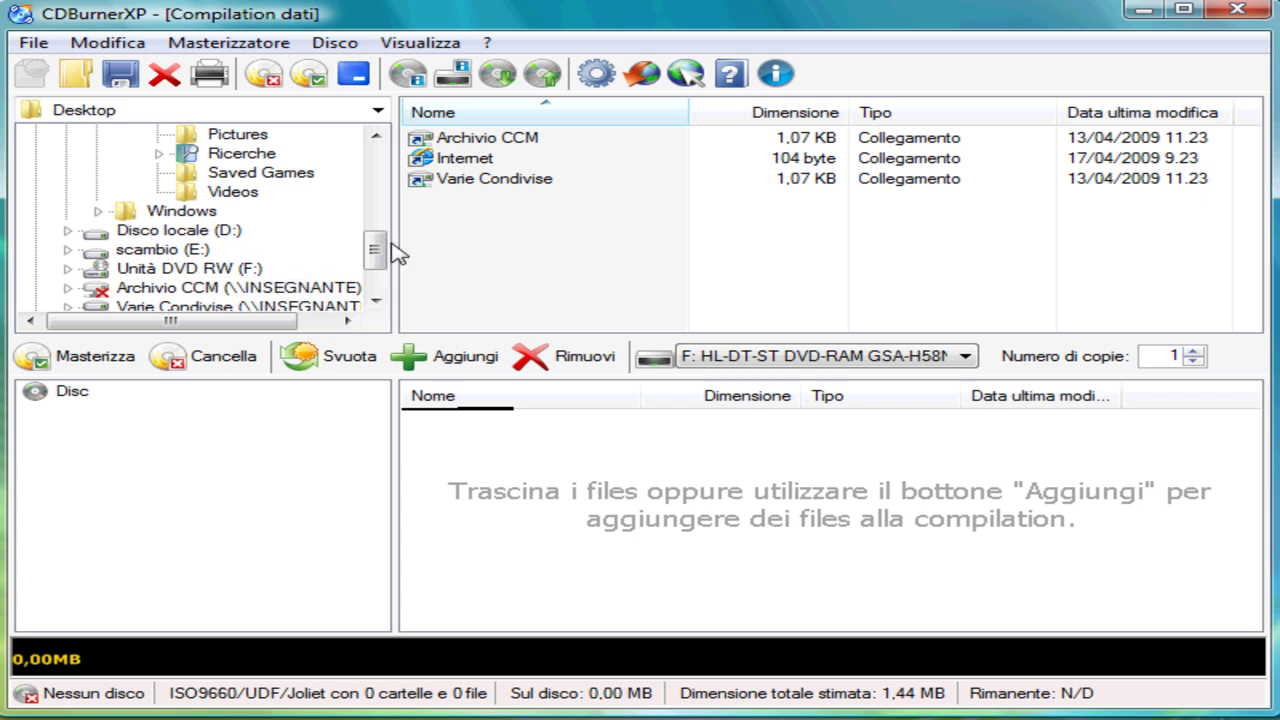
pyautogui.moveTo(379, 248); pyautogui.dragTo(377, 195)
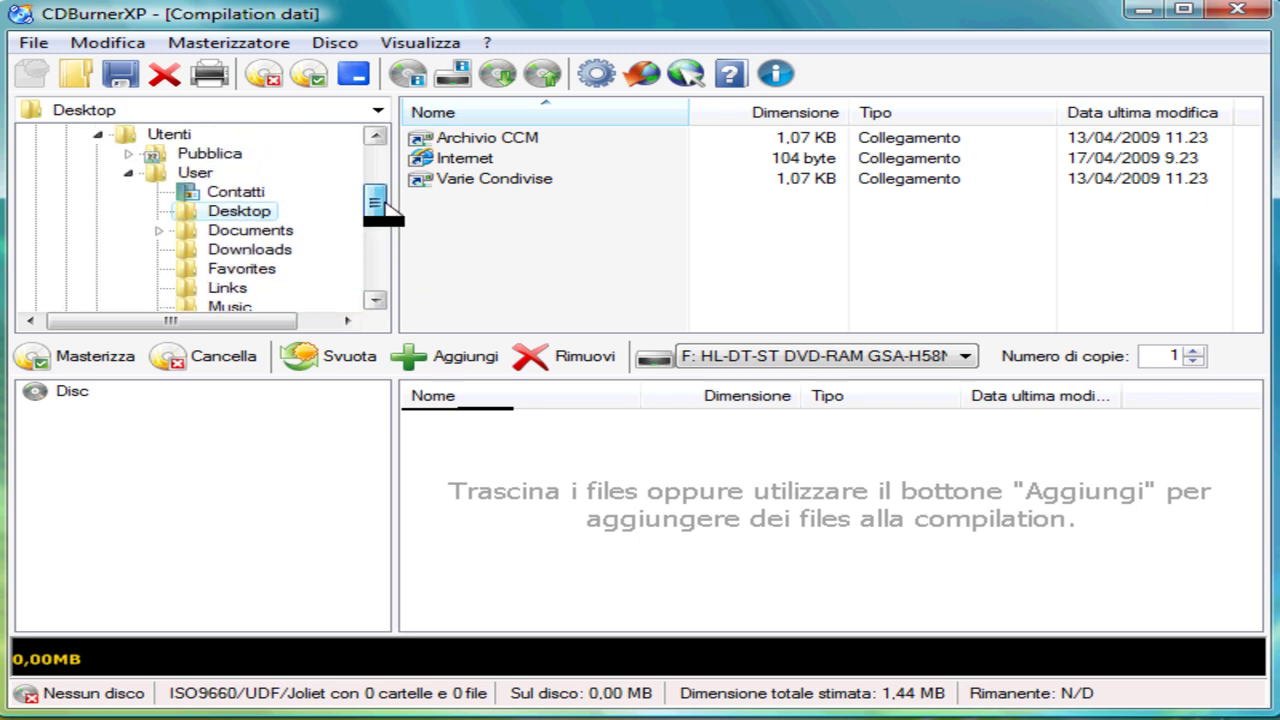
pyautogui.click(186, 233)
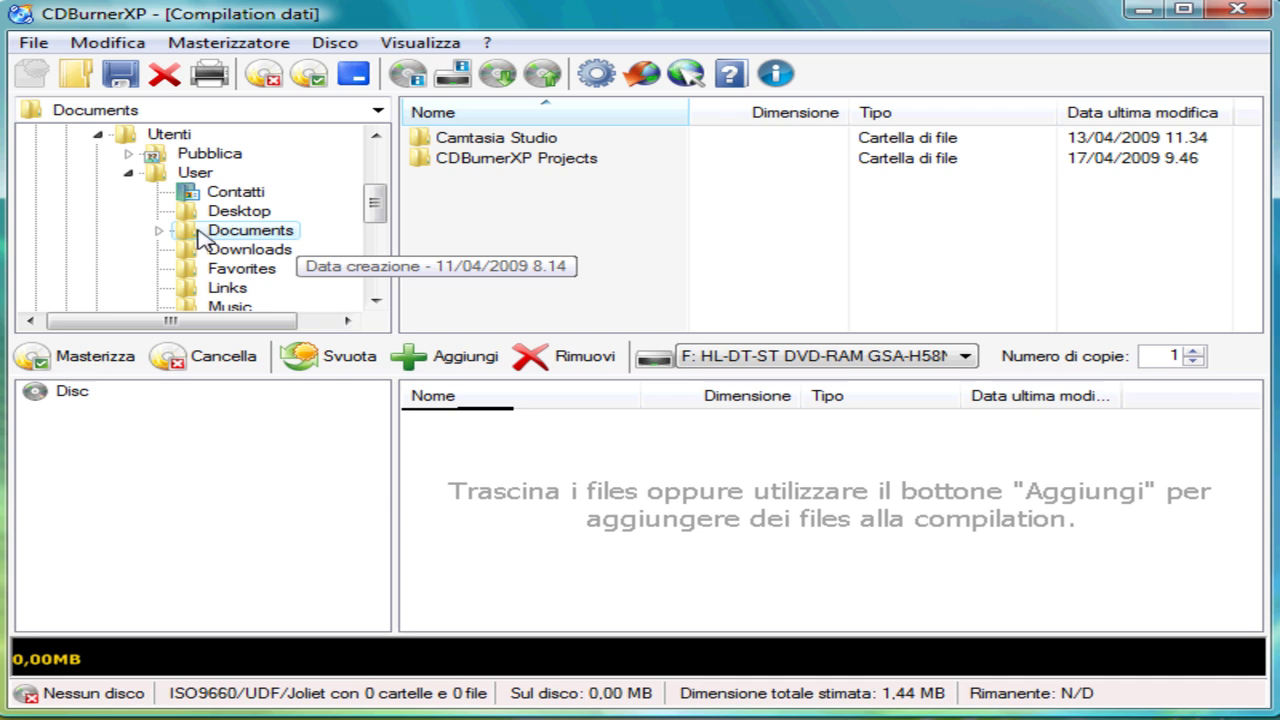
pyautogui.click(159, 232)
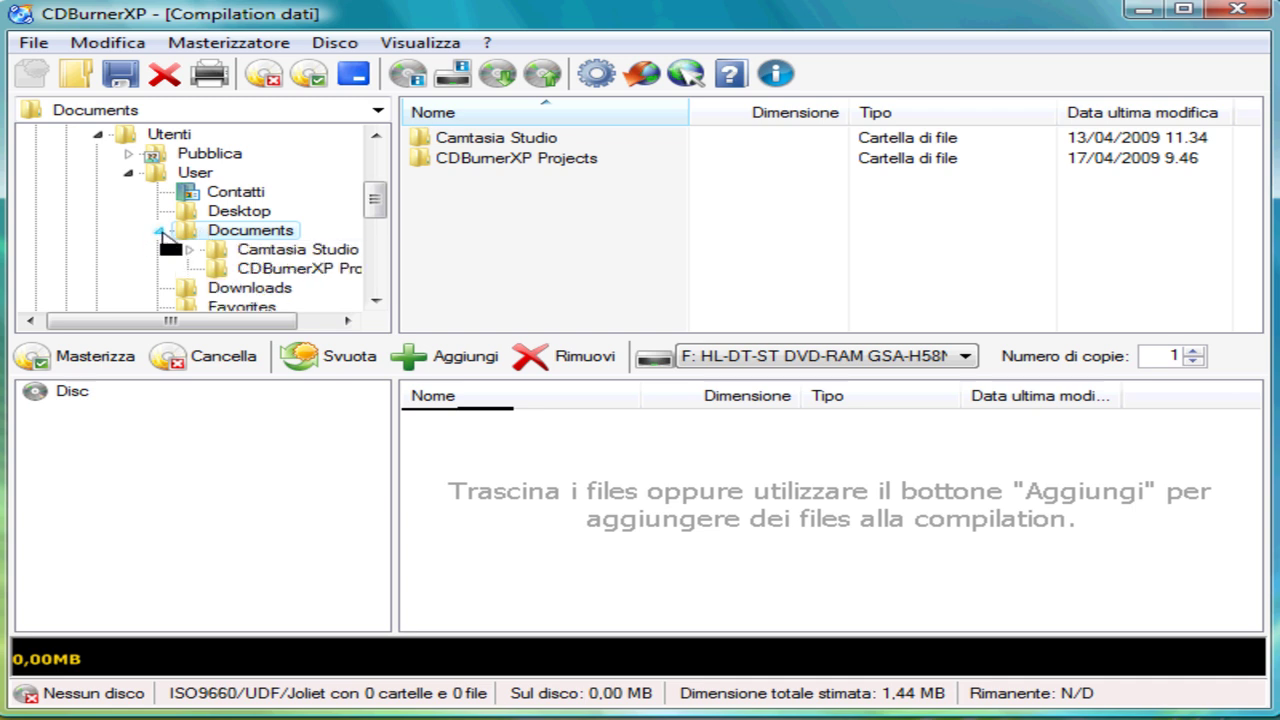
pyautogui.click(229, 232)
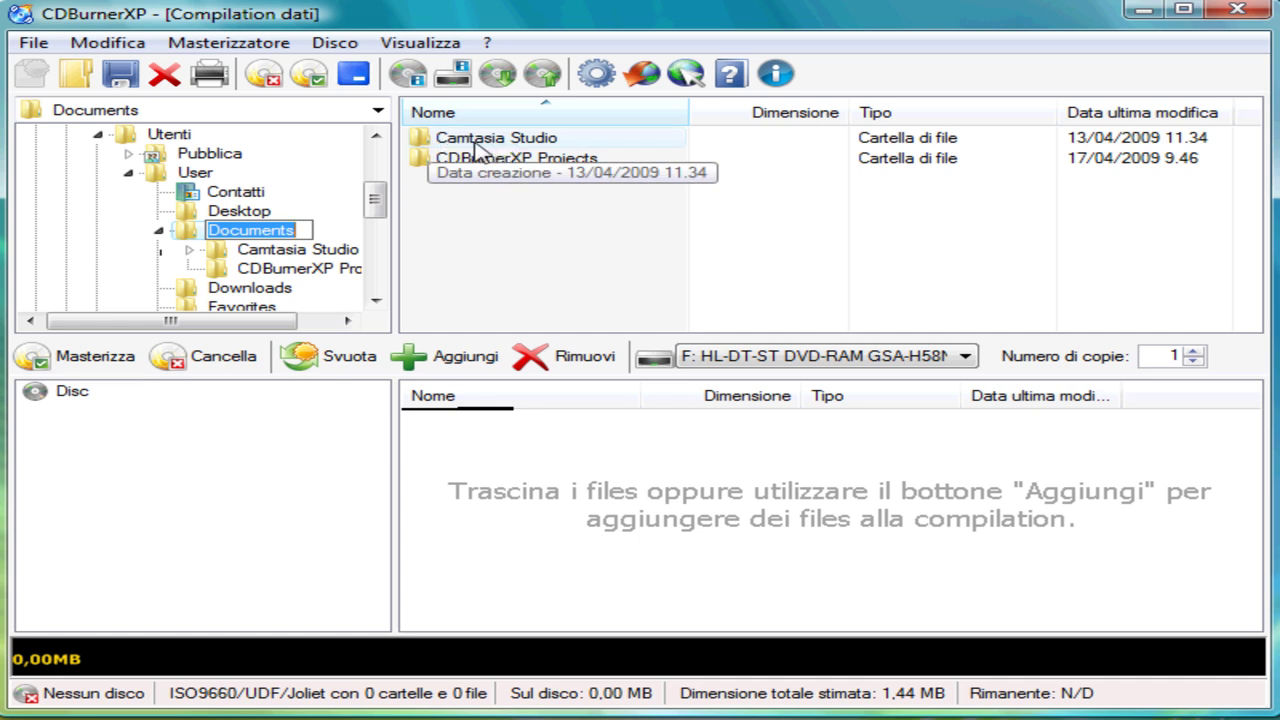
pyautogui.moveTo(425, 145); pyautogui.dragTo(512, 444)
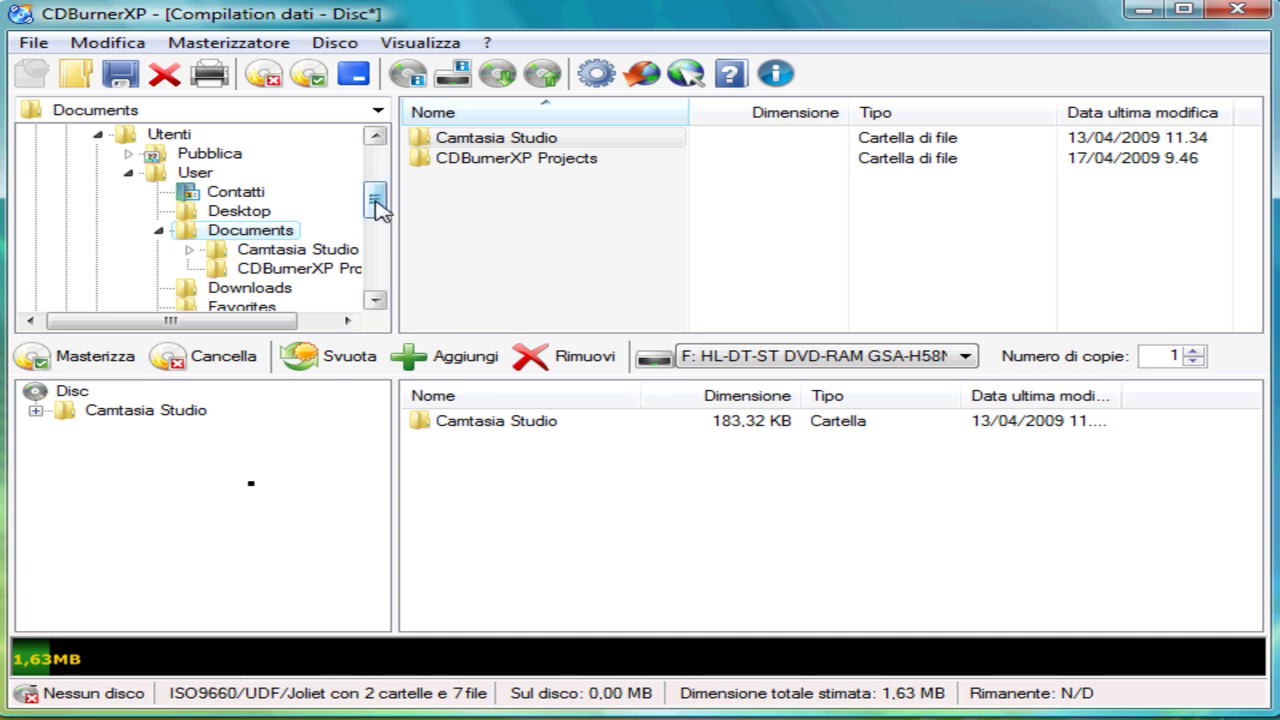
# Step: Add the Video pubblici folder from the Pubblica folder under Utenti to the disc compilation
pyautogui.moveTo(378, 207)
pyautogui.mouseDown()
pyautogui.moveTo(375, 168)
pyautogui.moveTo(374, 192)
pyautogui.mouseUp()
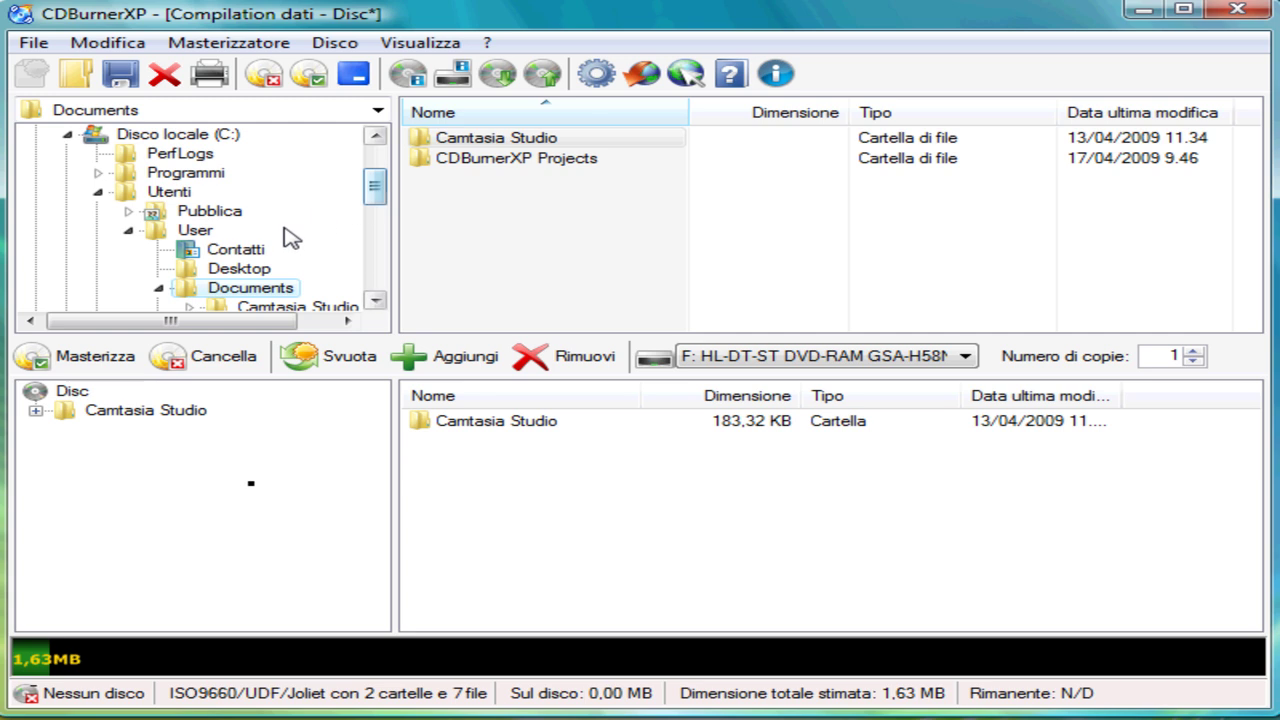
pyautogui.click(205, 213)
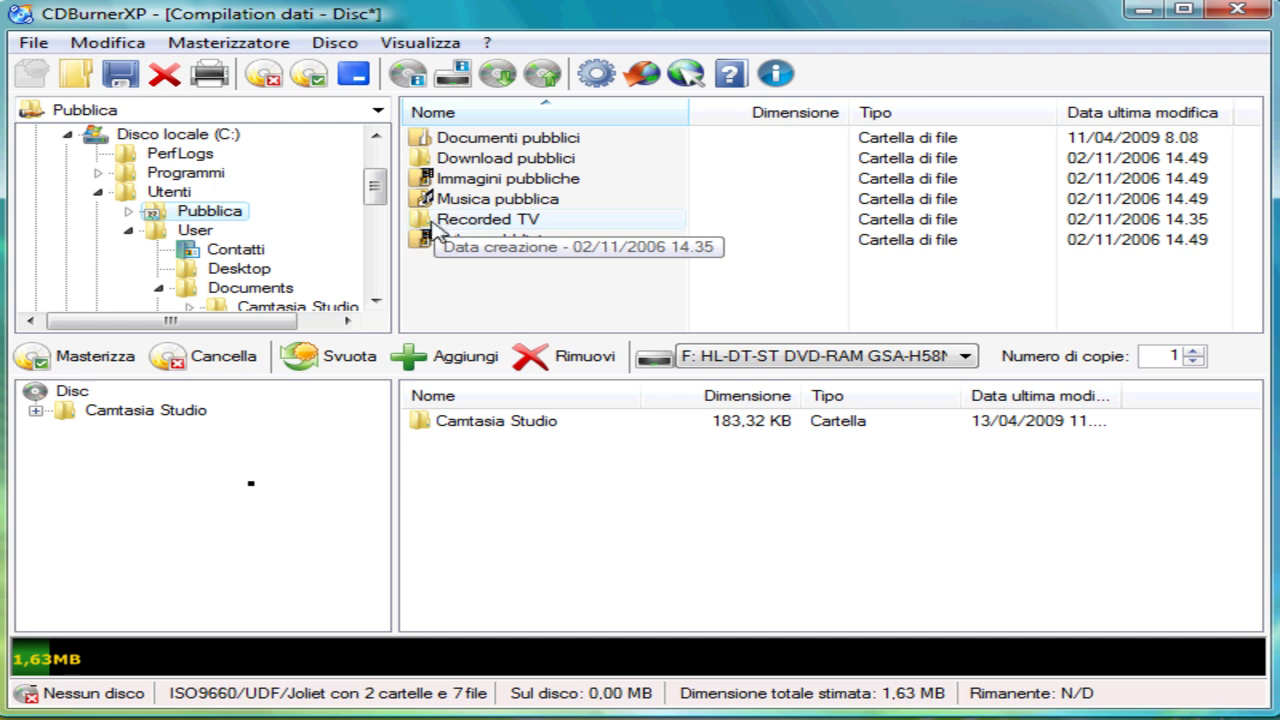
pyautogui.moveTo(420, 244); pyautogui.dragTo(463, 465)
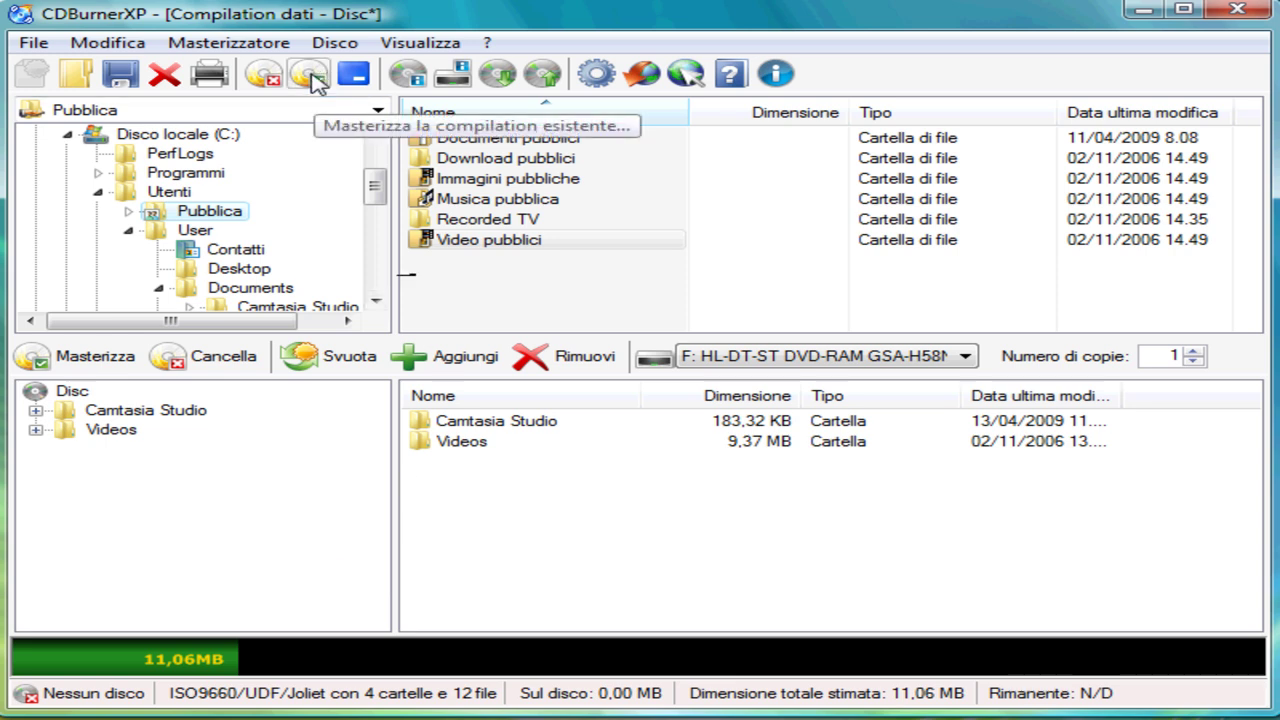
# Step: Burn the compilation to the CD-R with the disc left open (Lasciare il disco aperto), and close the burning window when writing ends
pyautogui.click(87, 358)
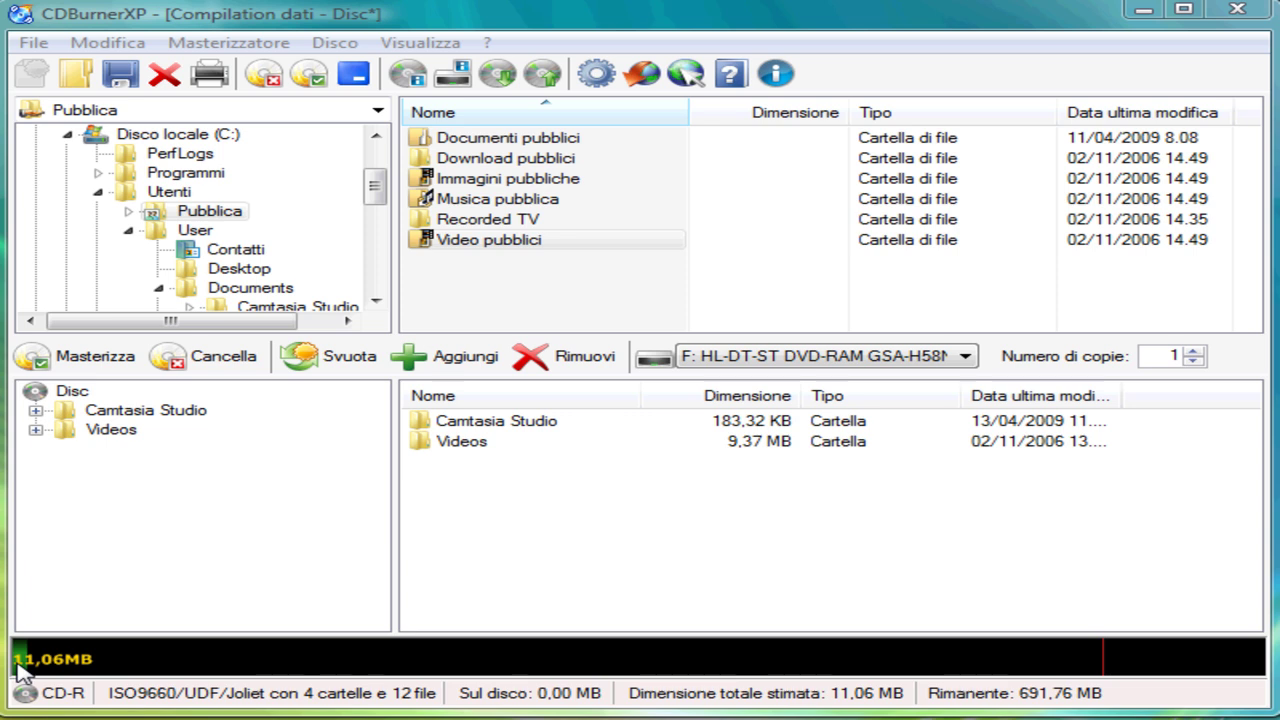
pyautogui.click(95, 357)
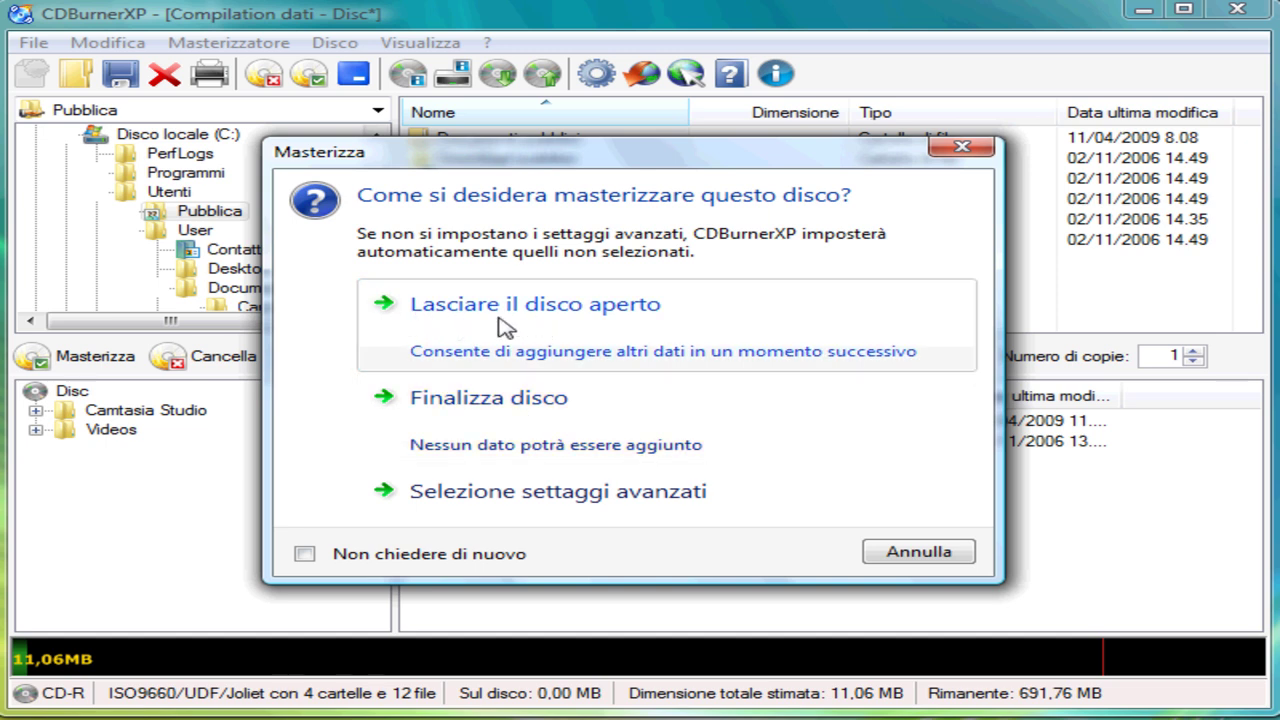
pyautogui.click(462, 325)
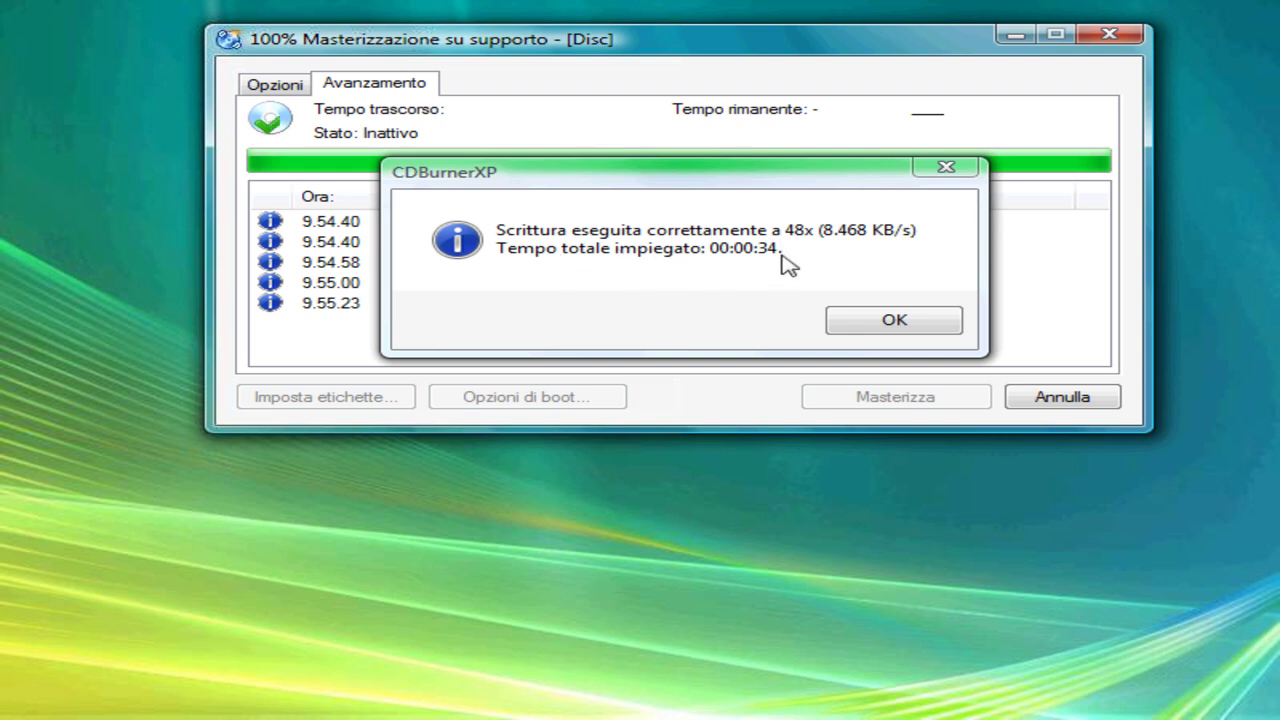
pyautogui.click(897, 322)
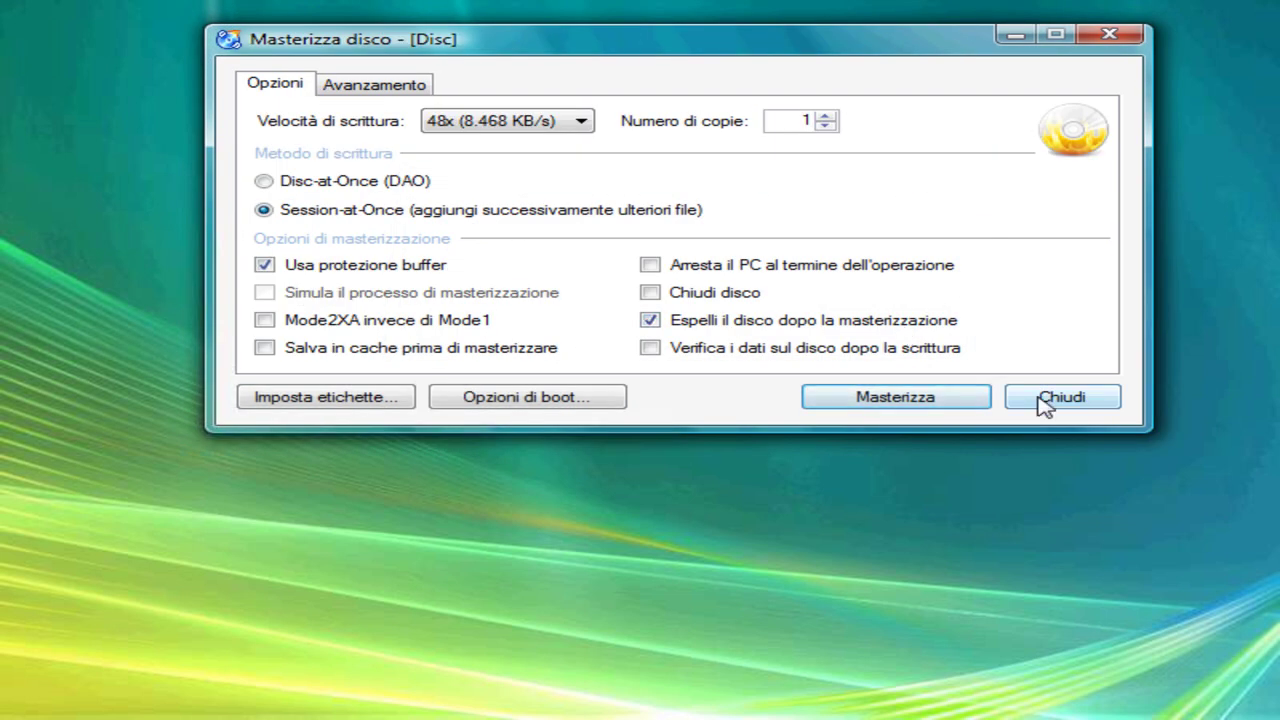
pyautogui.click(1043, 400)
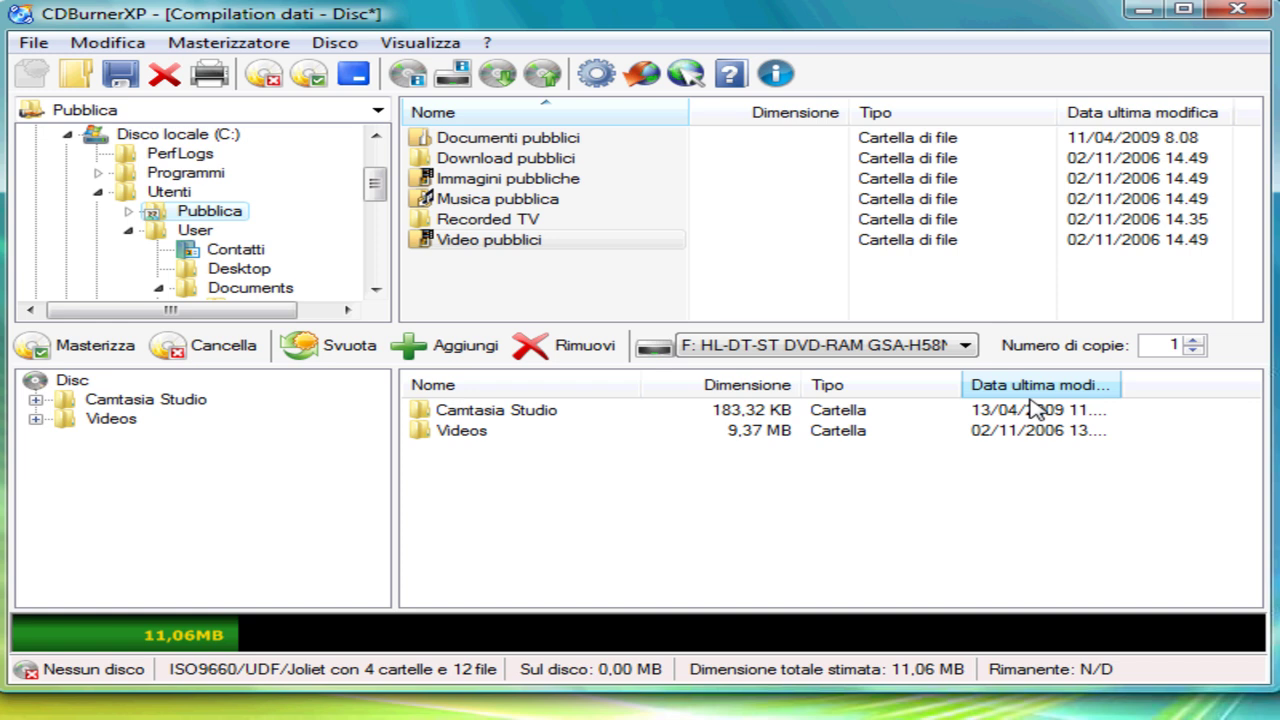
# Step: Close the data compilation without saving its changes
pyautogui.click(33, 43)
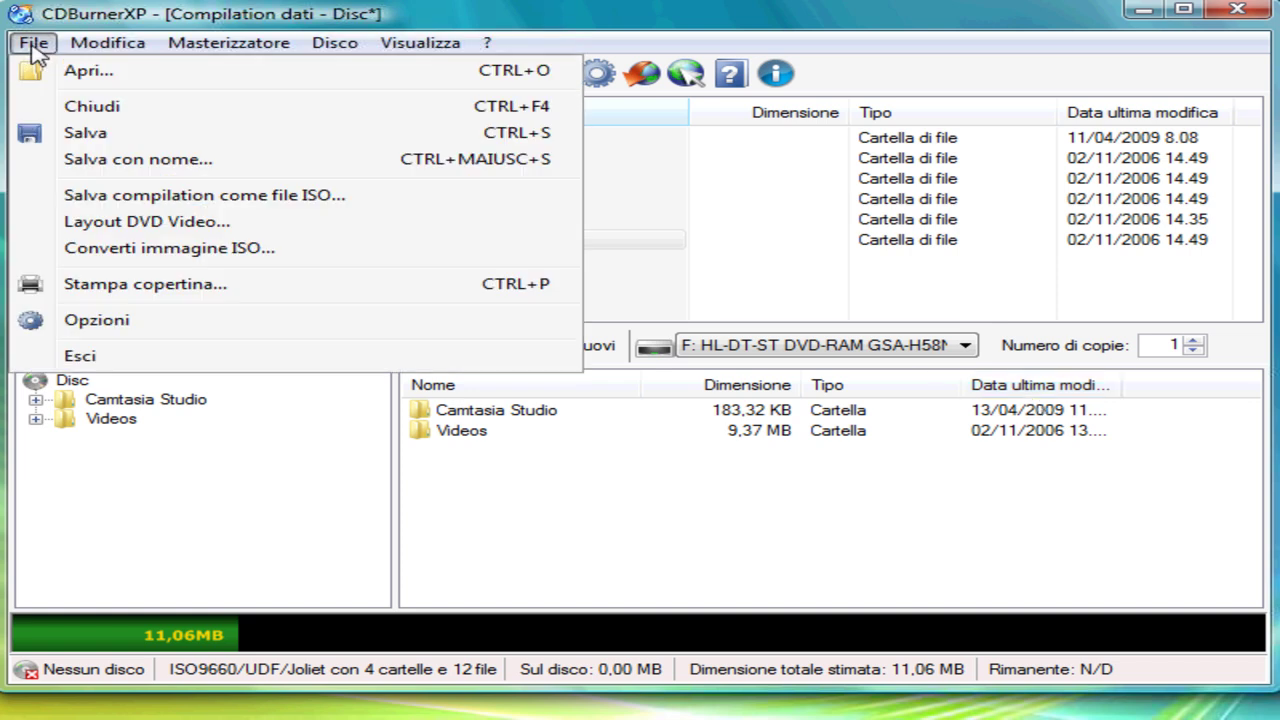
pyautogui.click(80, 108)
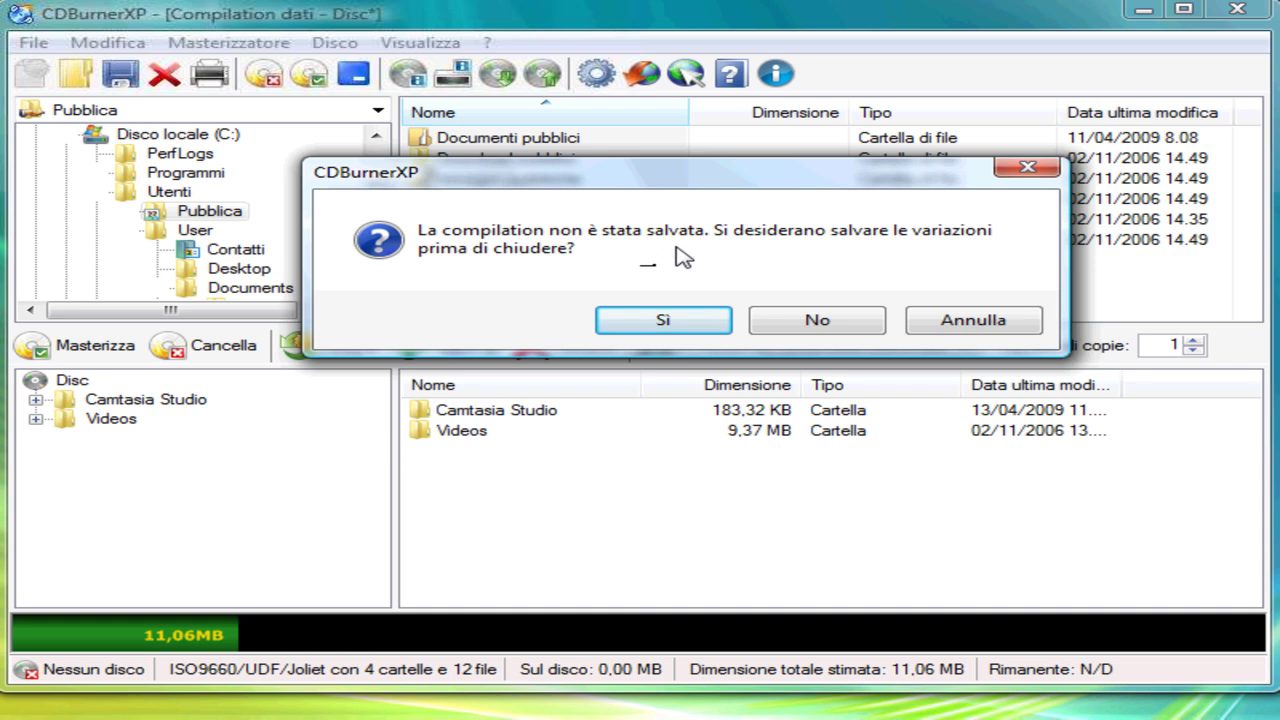
pyautogui.click(822, 324)
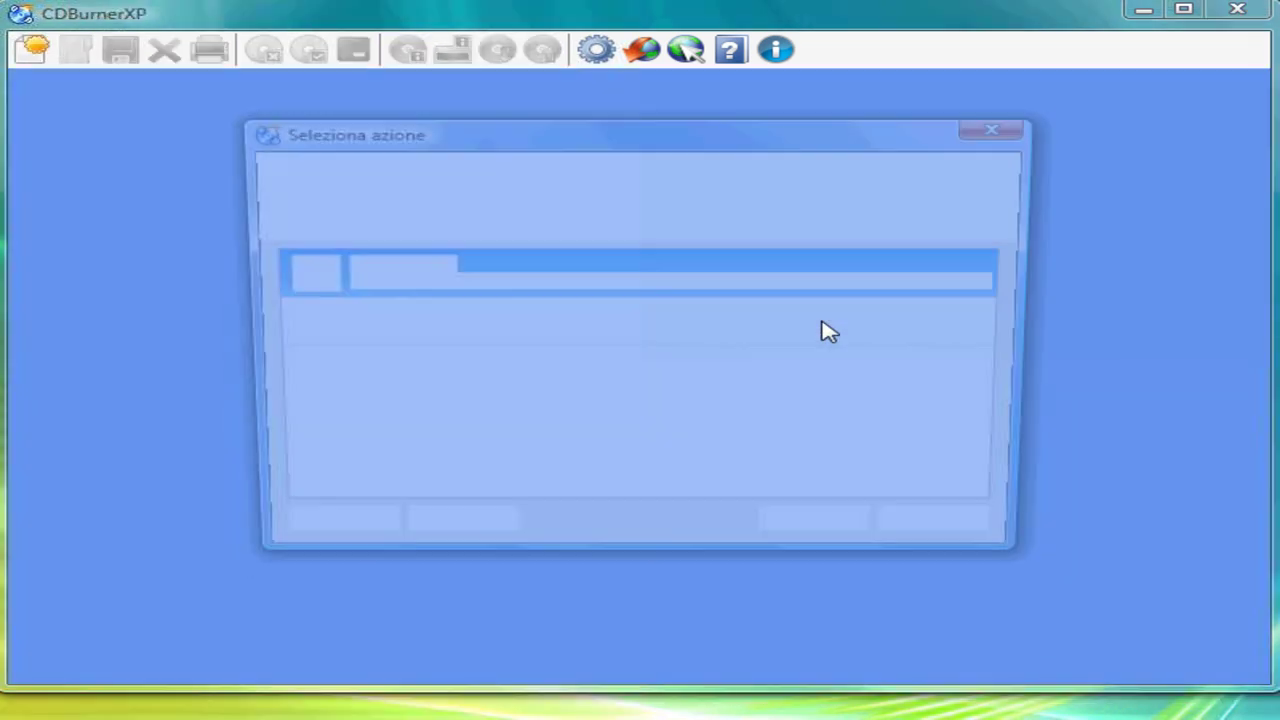